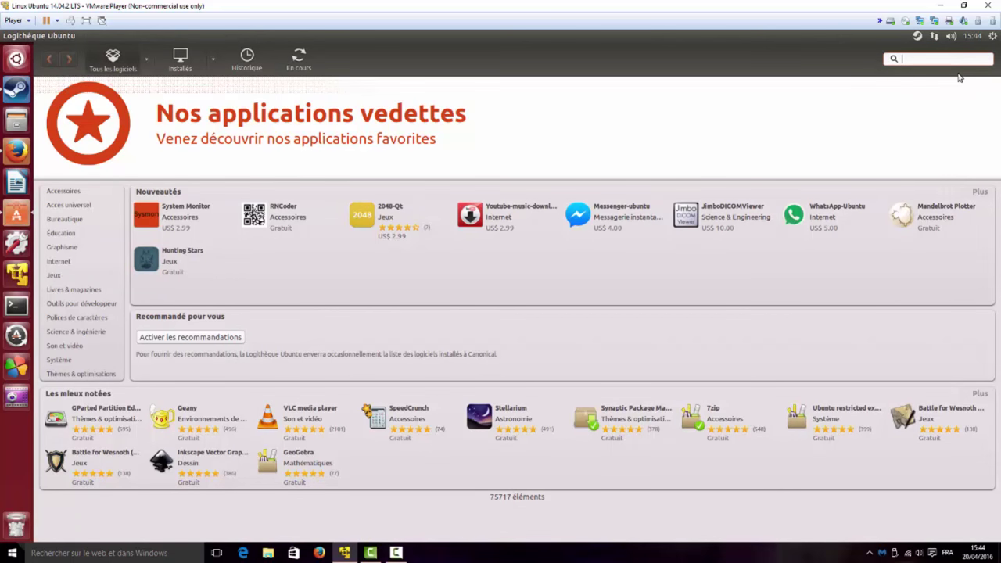
# Search the software catalogue for "wine", view the details of the Microsoft Windows compatibility layer meta-package, and return to the catalogue's home page.
pyautogui.write('wine')
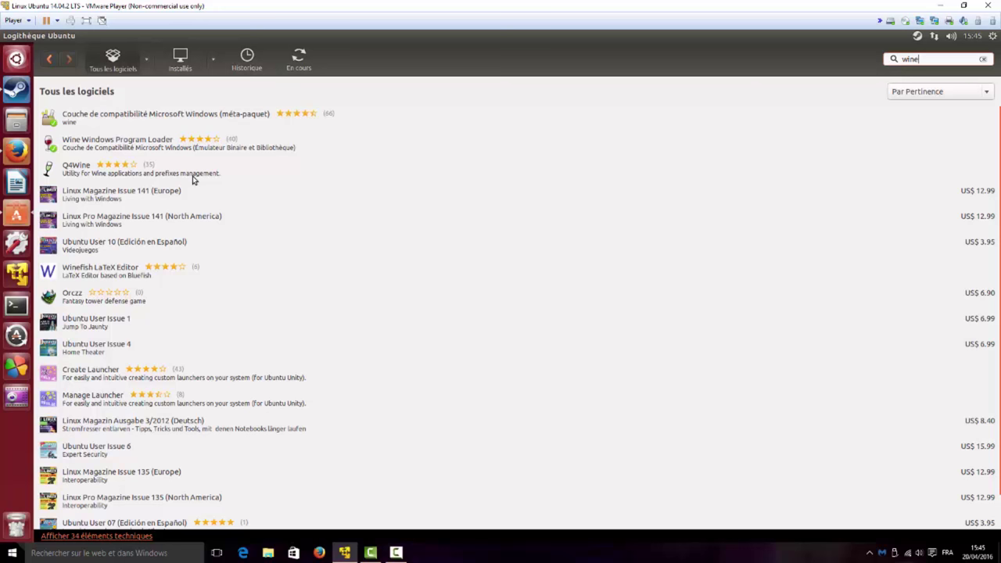
pyautogui.click(128, 115)
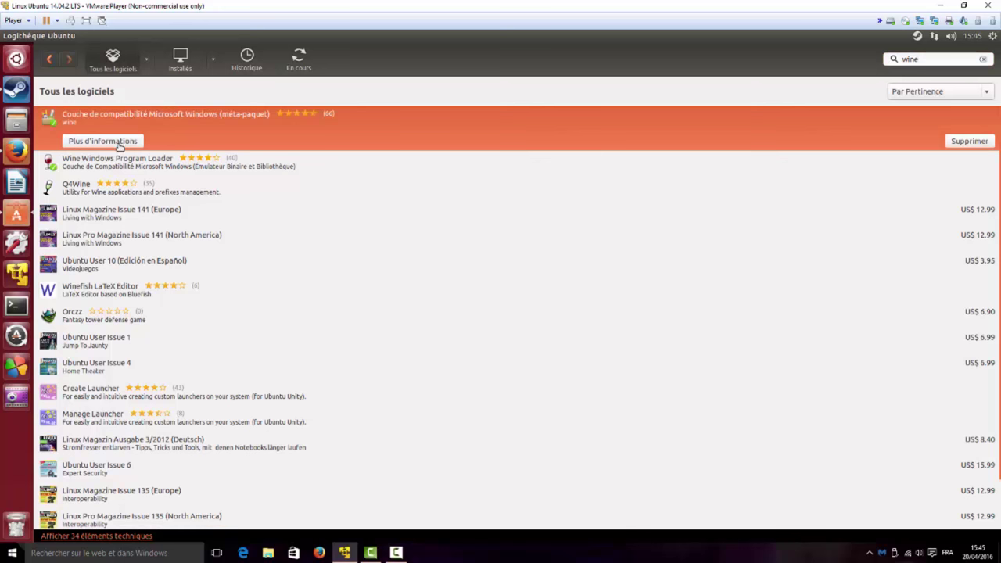
pyautogui.click(119, 141)
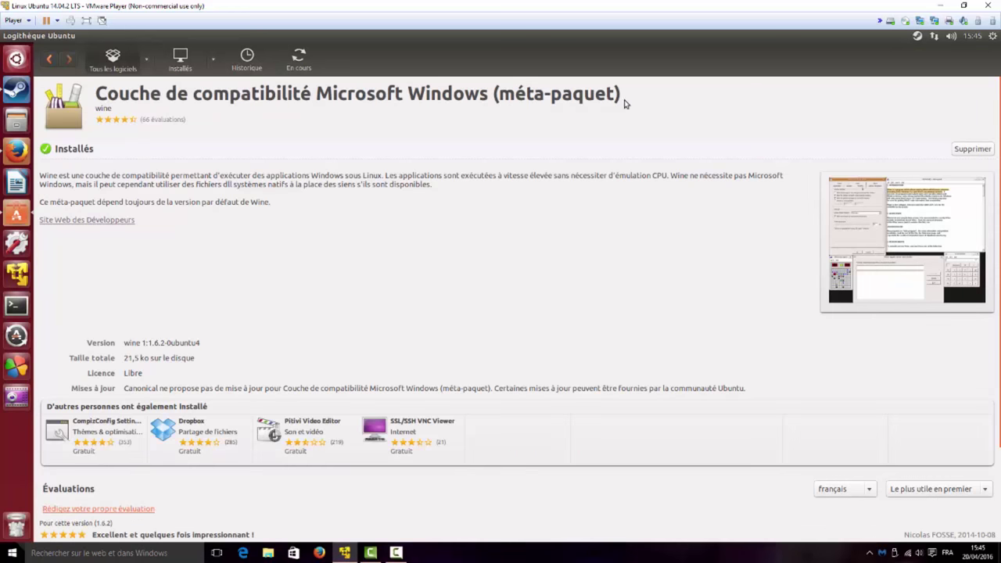
pyautogui.click(49, 60)
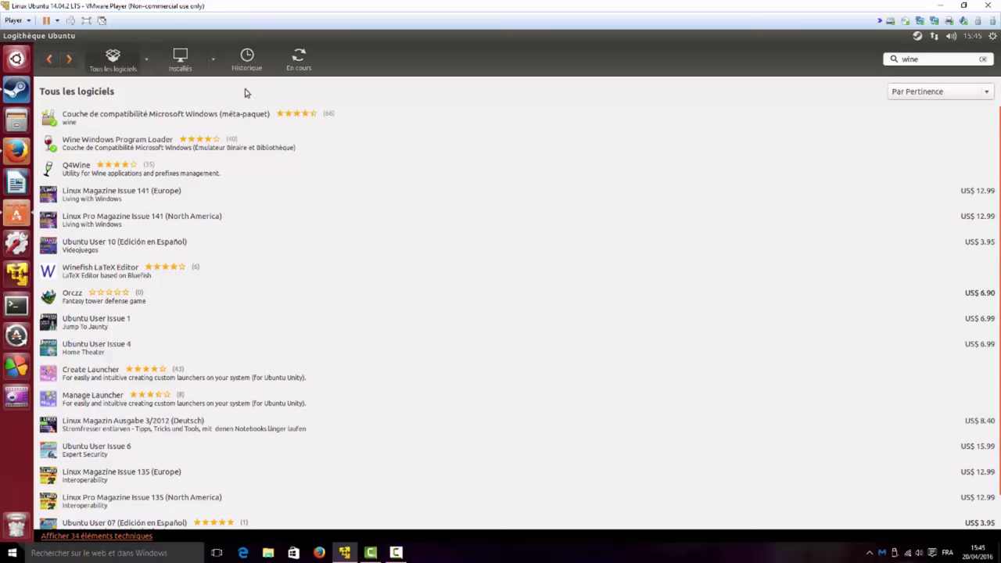
pyautogui.click(266, 143)
pyautogui.click(51, 60)
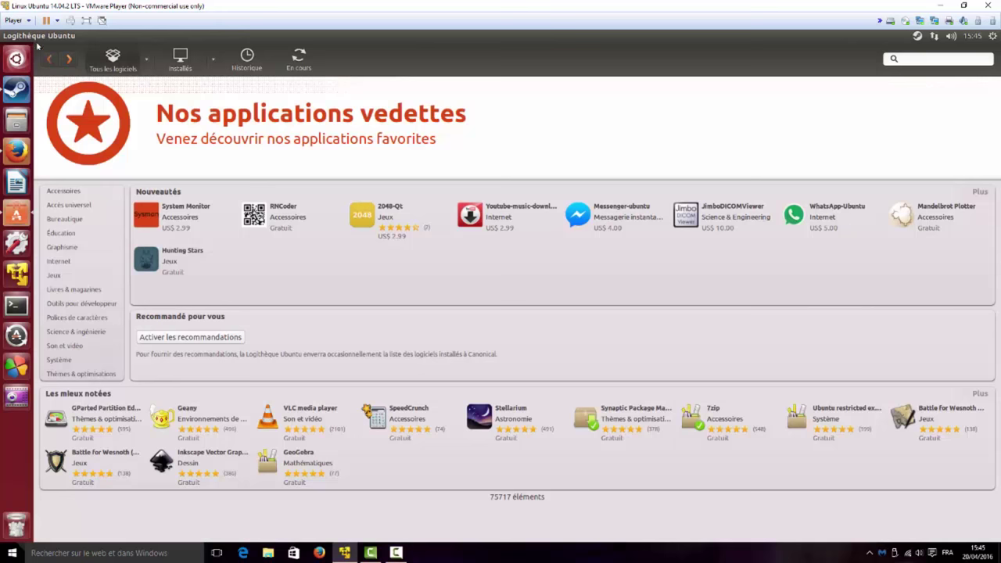
# Hide the software centre, launch Configurer Wine, and display its Applications settings.
pyautogui.click(9, 36)
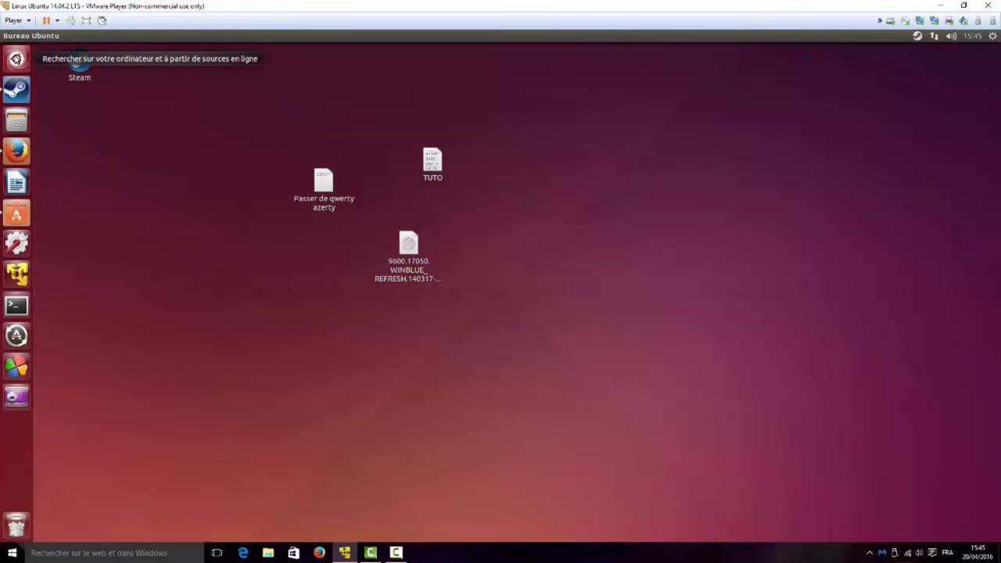
pyautogui.click(16, 56)
pyautogui.click(165, 121)
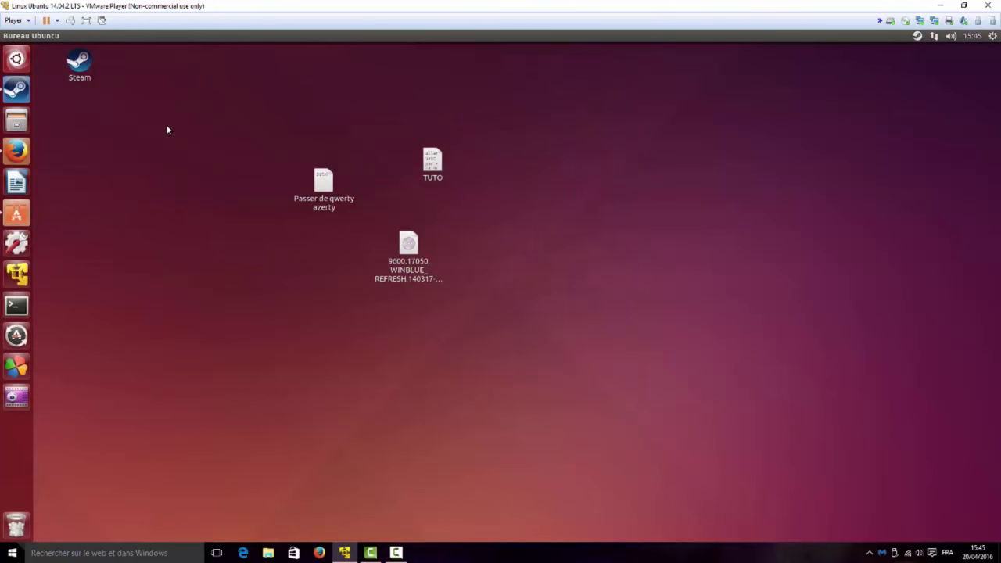
pyautogui.moveTo(70, 62); pyautogui.dragTo(357, 115)
pyautogui.click(368, 131)
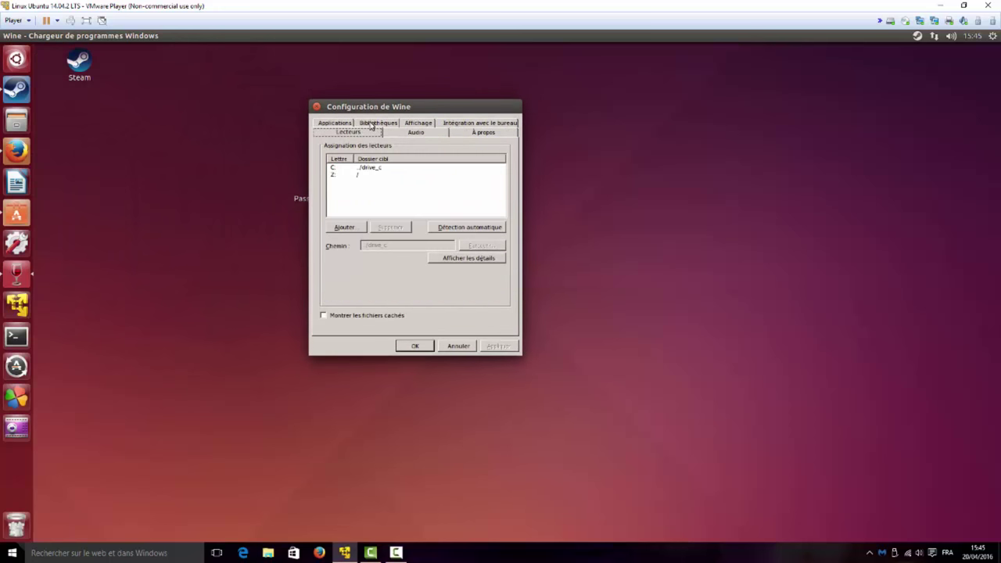
pyautogui.click(330, 129)
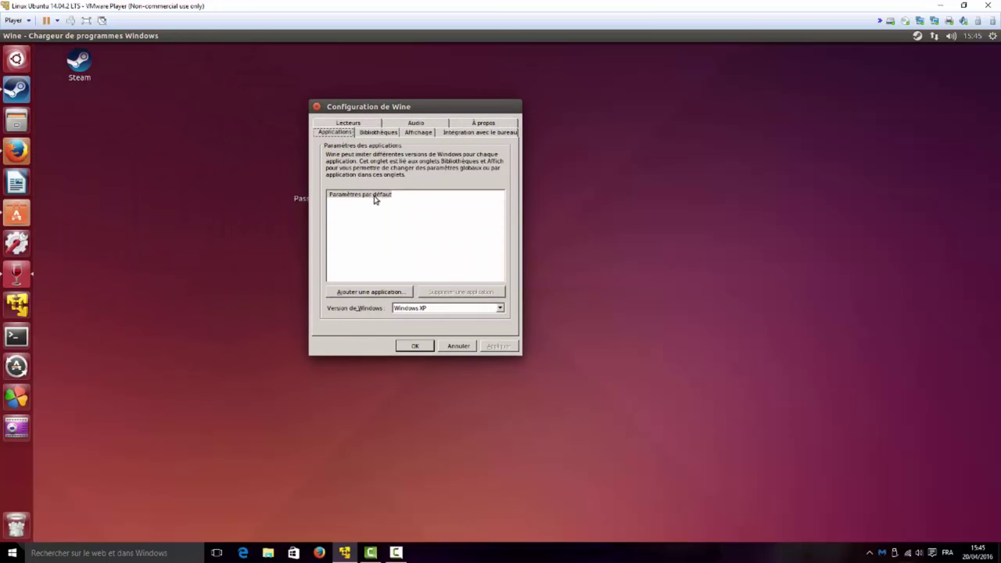
# View the executable file chooser for adding an application to the Wine settings, and close it without choosing a file.
pyautogui.click(397, 293)
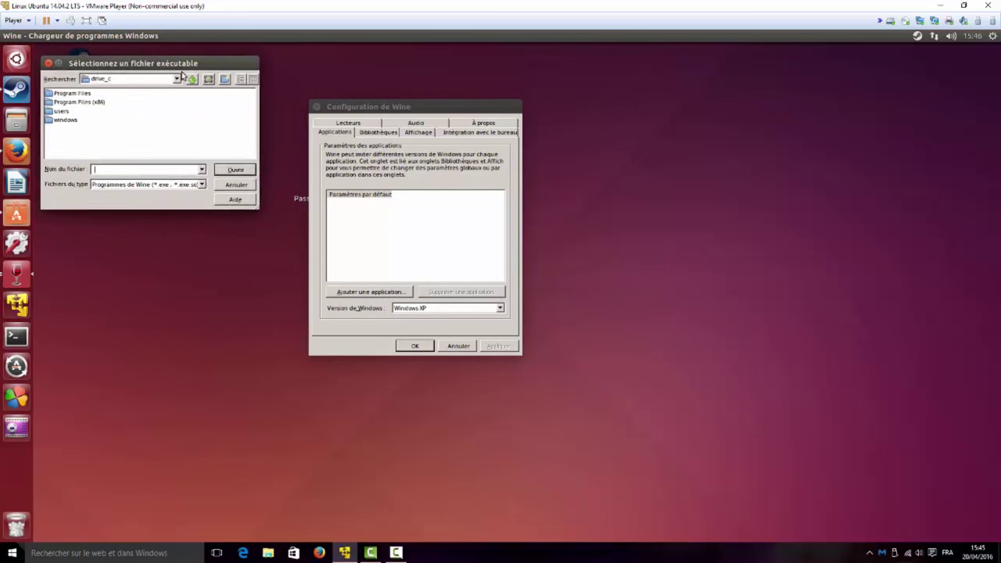
pyautogui.moveTo(133, 63); pyautogui.dragTo(202, 154)
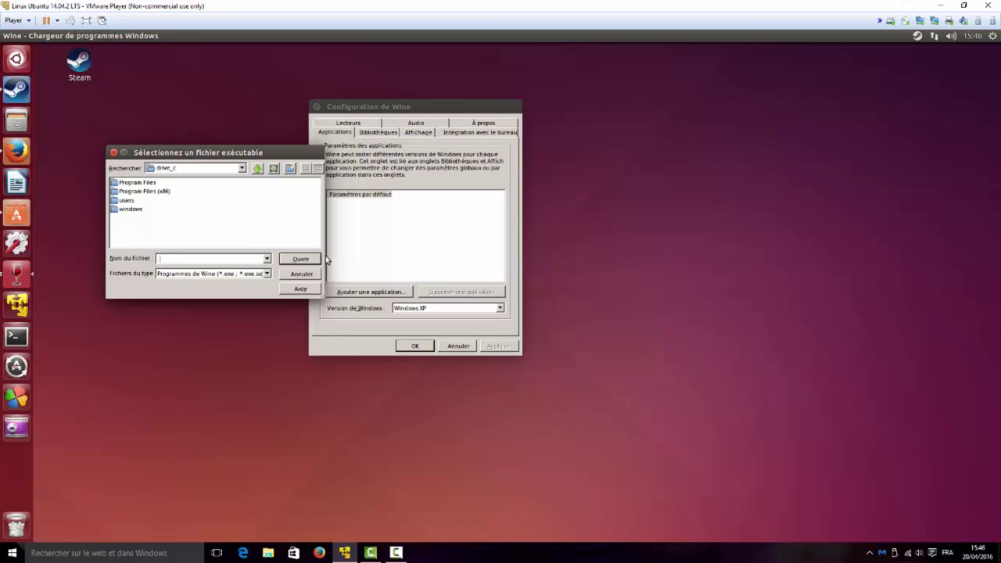
pyautogui.click(113, 152)
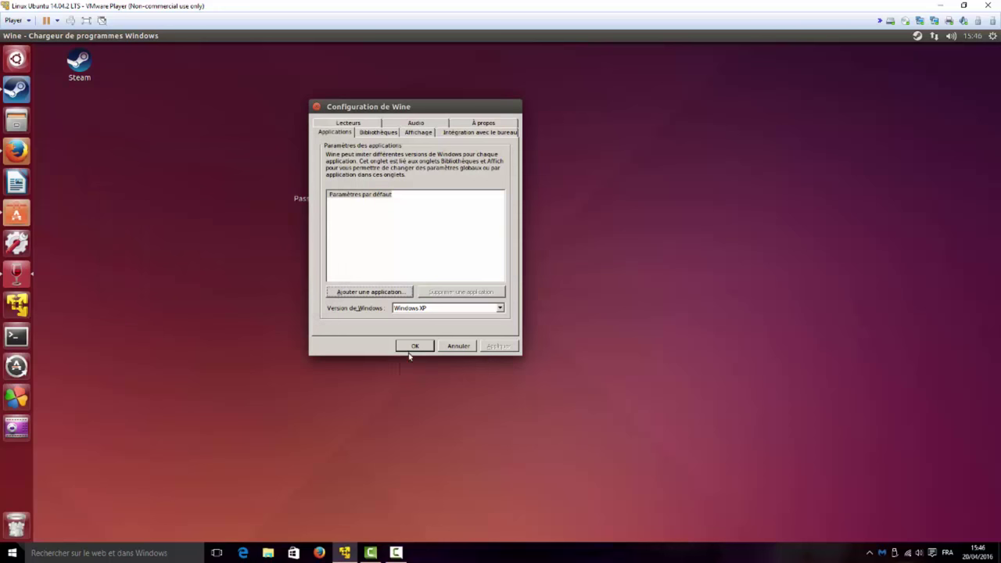
# Look through the Windows versions Wine can imitate without changing the selection, and close the Wine configuration.
pyautogui.click(433, 309)
pyautogui.scroll(3, 428, 329)
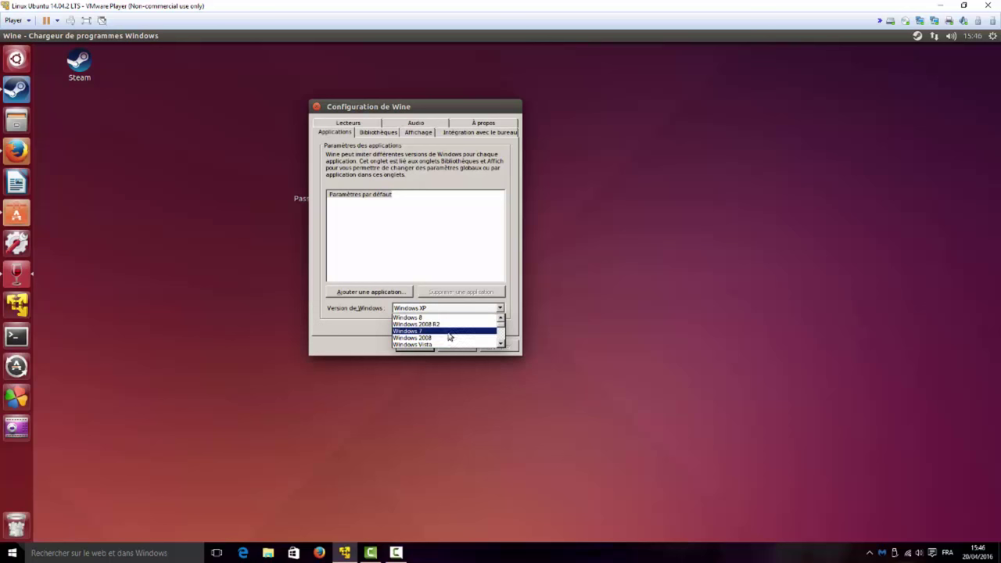
pyautogui.scroll(-3, 449, 336)
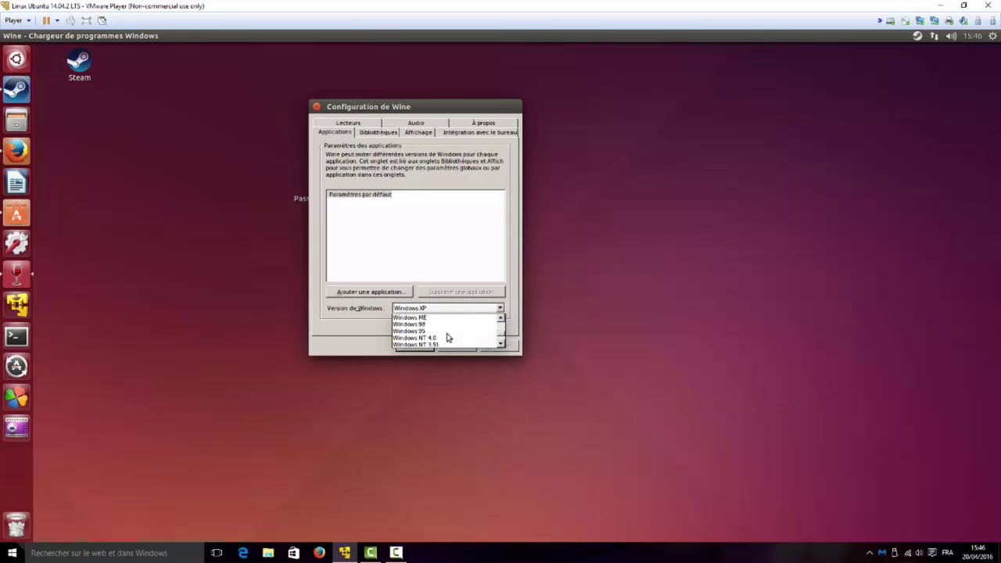
pyautogui.scroll(3, 447, 337)
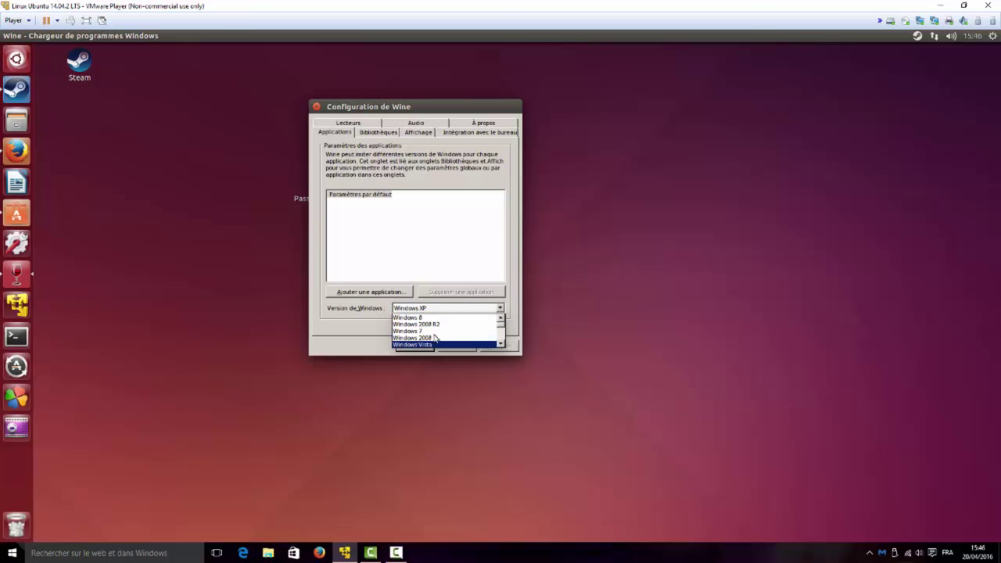
pyautogui.click(441, 274)
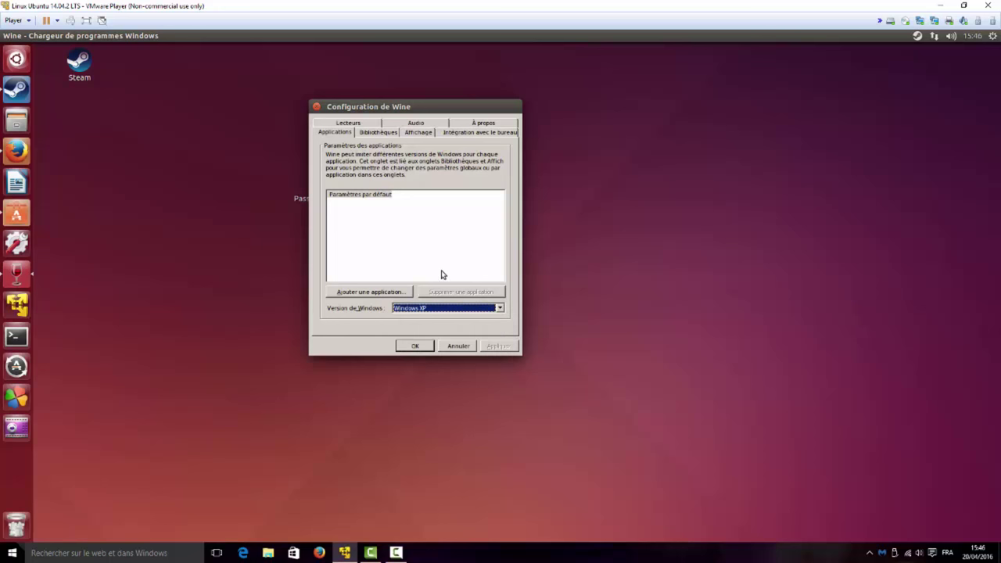
pyautogui.moveTo(386, 103); pyautogui.dragTo(399, 206)
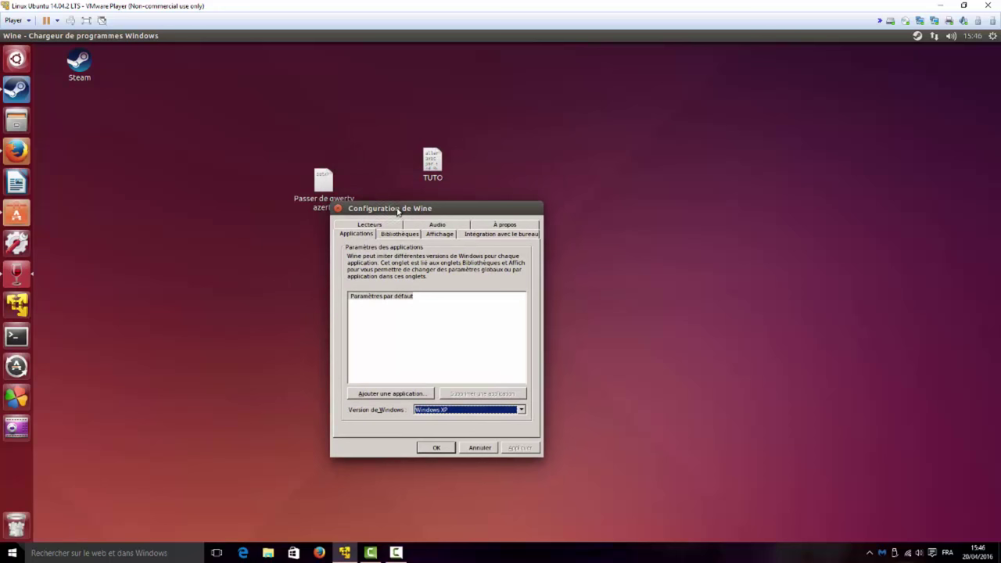
pyautogui.click(337, 208)
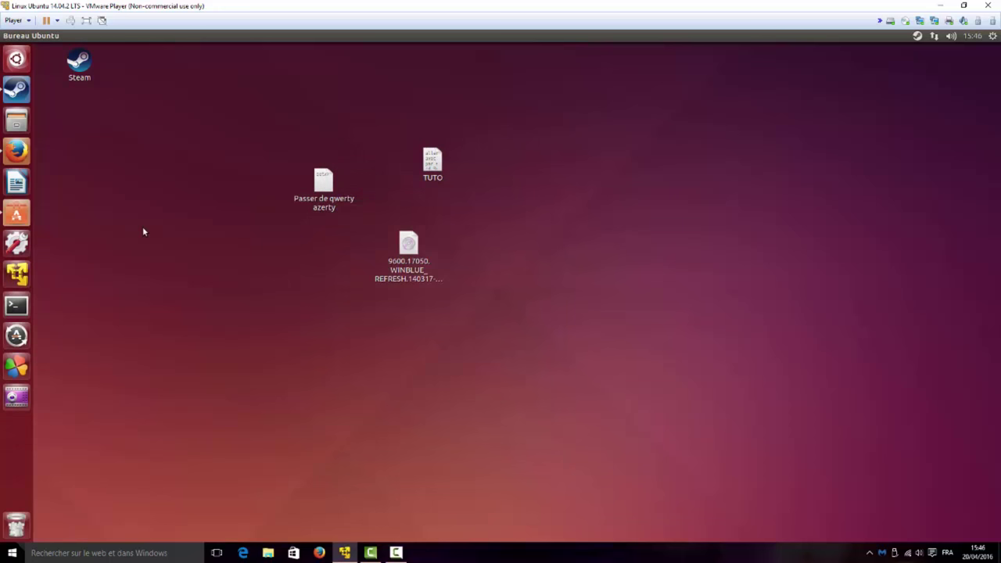
# Reopen the software centre, search for "playon", view the PlayOnLinux details, and return to the results.
pyautogui.click(17, 213)
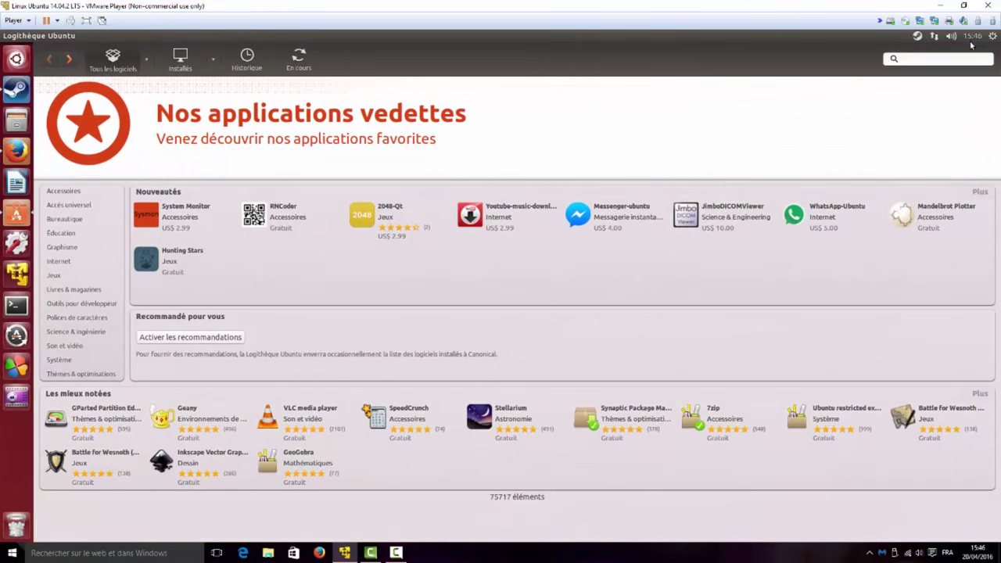
pyautogui.click(937, 62)
pyautogui.write('playon')
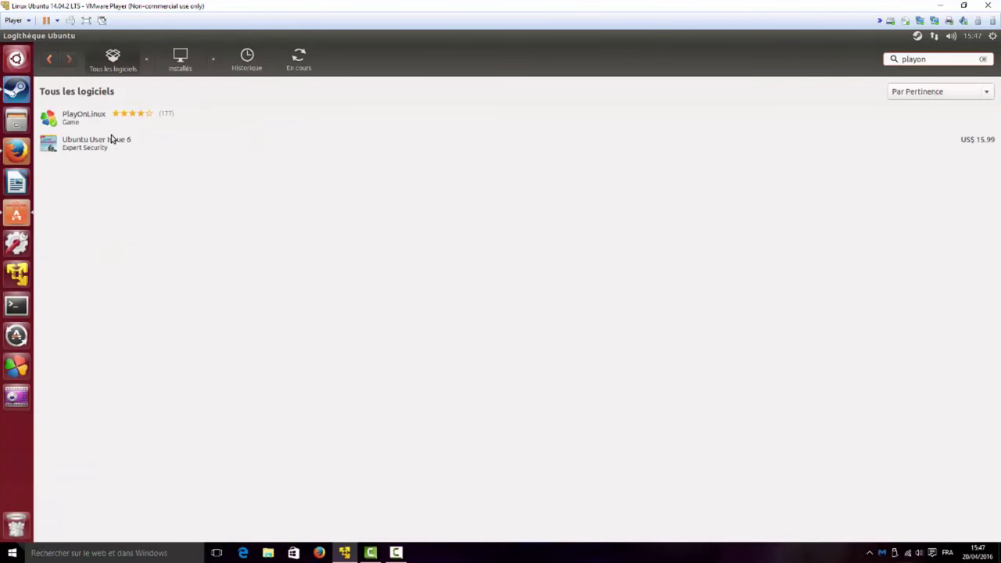
pyautogui.click(116, 123)
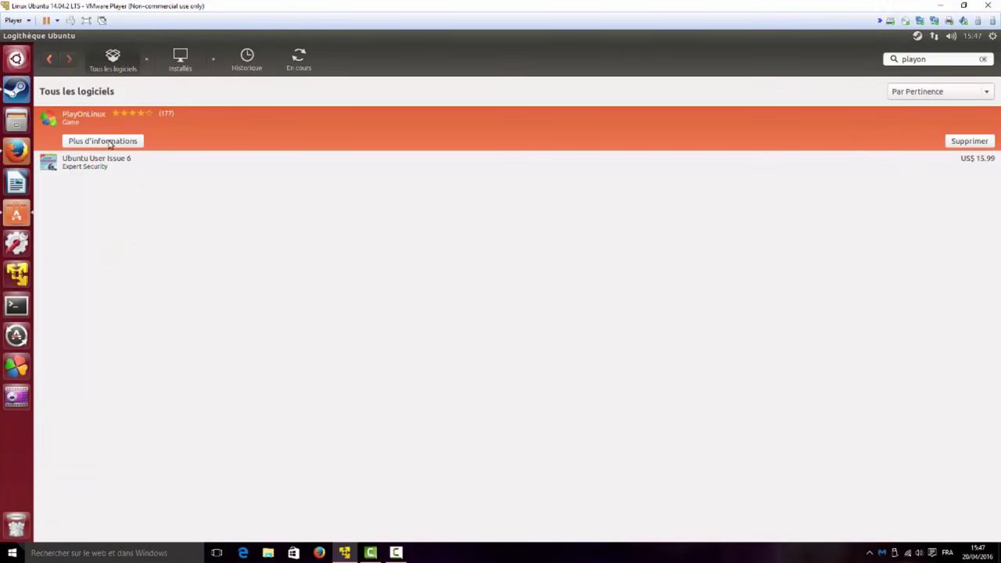
pyautogui.click(114, 146)
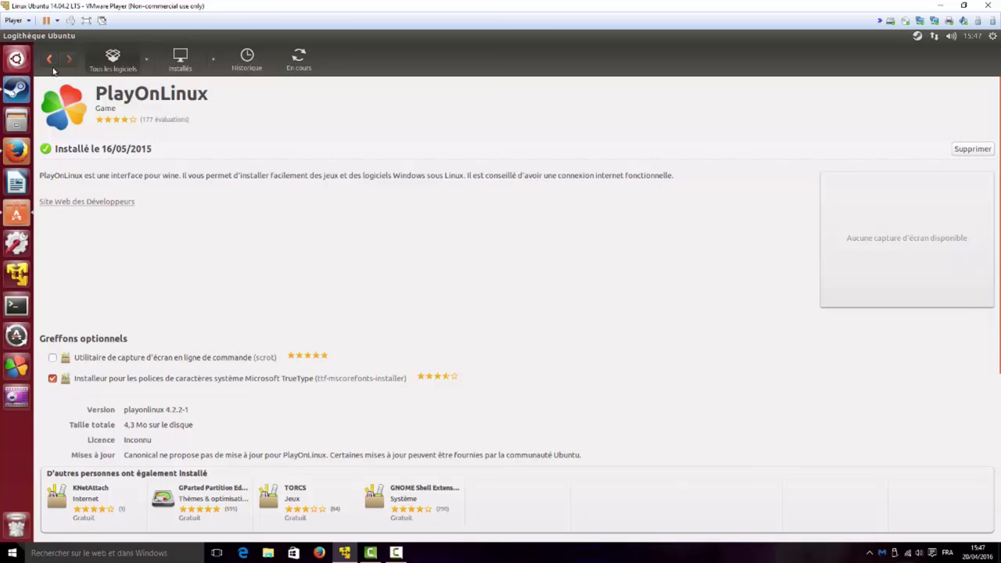
pyautogui.click(49, 59)
# Launch PlayOnLinux by searching the installed applications for "play", and minimise both the software centre and PlayOnLinux windows.
pyautogui.press('super')
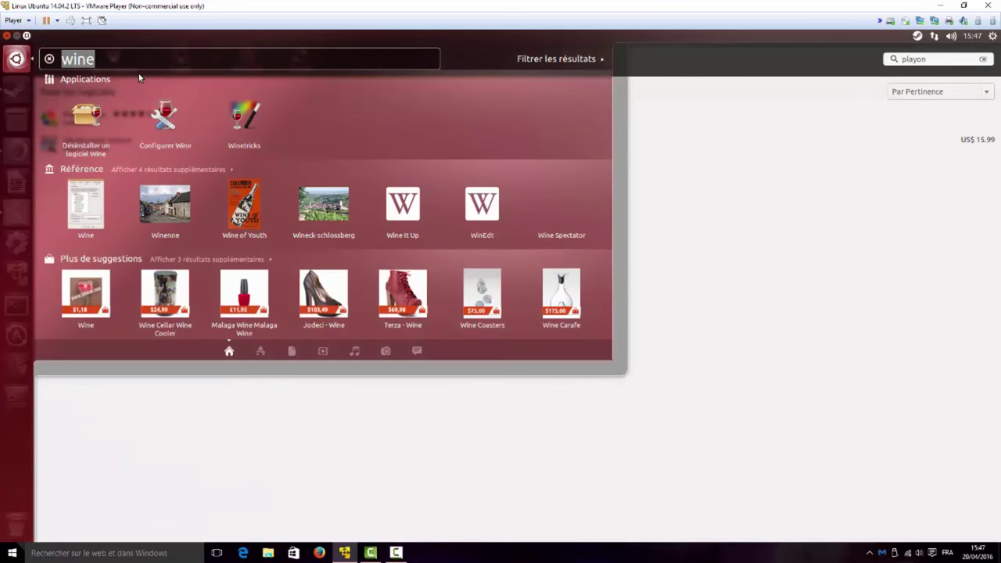
pyautogui.write('play')
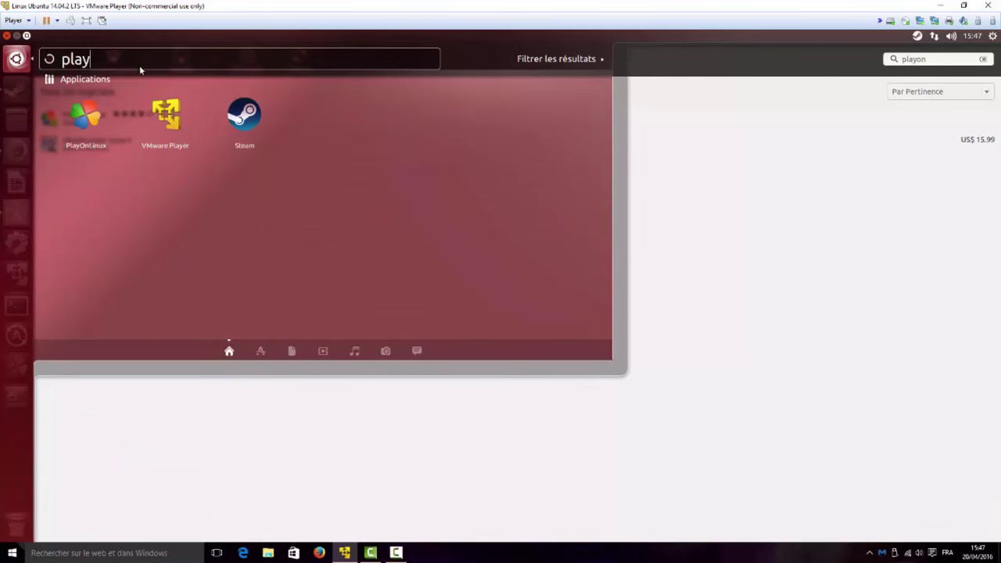
pyautogui.click(107, 121)
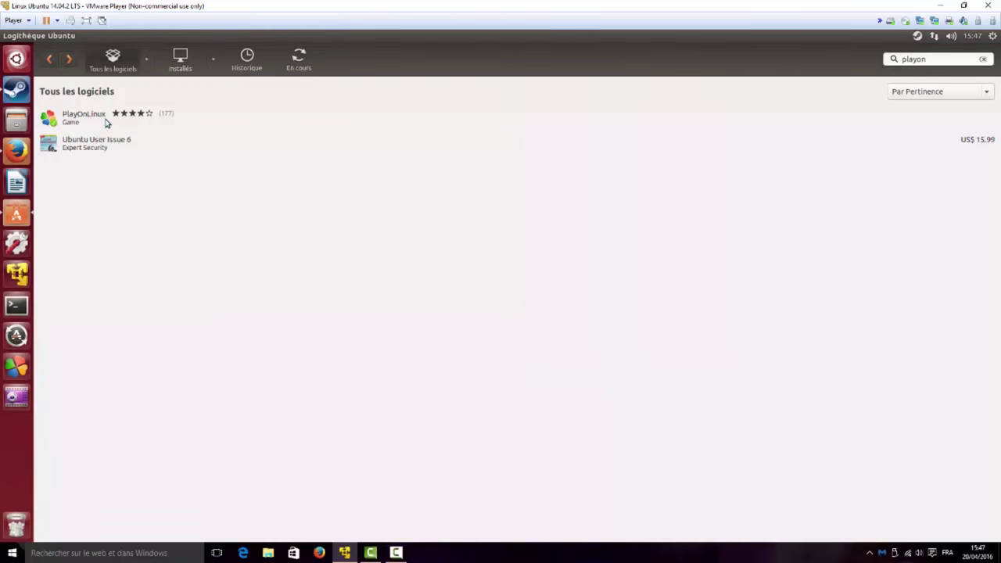
pyautogui.click(42, 41)
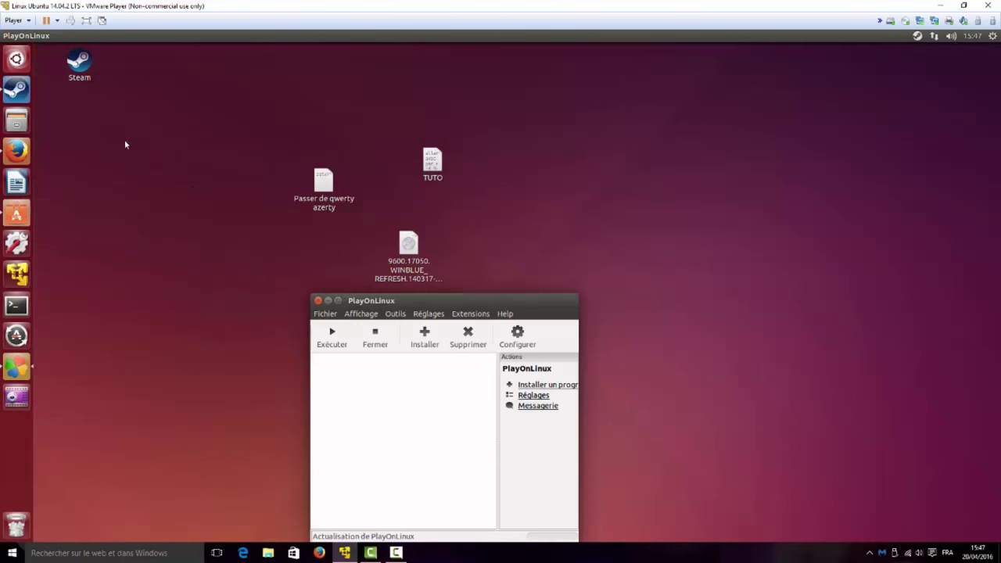
pyautogui.click(14, 36)
pyautogui.moveTo(402, 278); pyautogui.dragTo(522, 242)
pyautogui.click(241, 230)
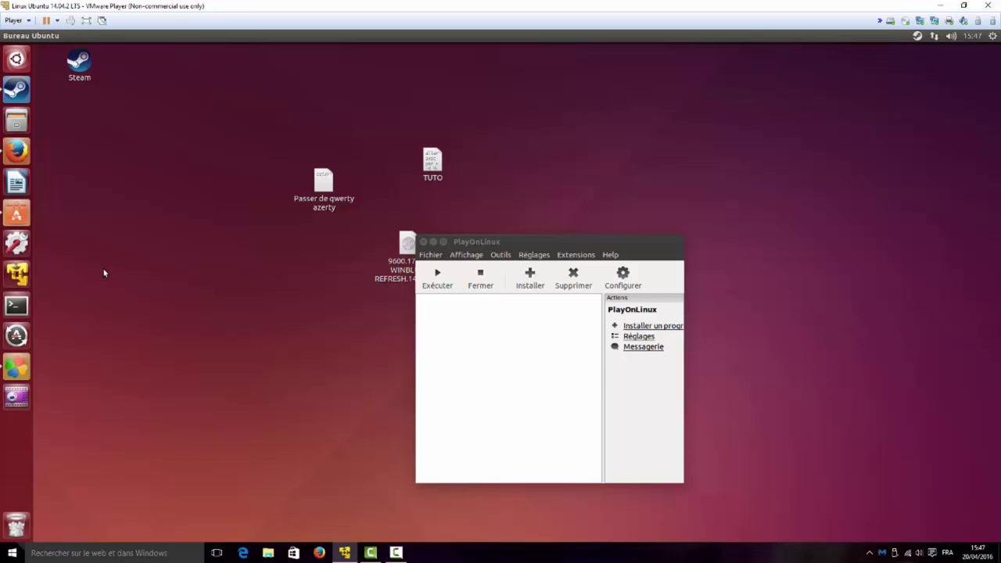
pyautogui.click(433, 242)
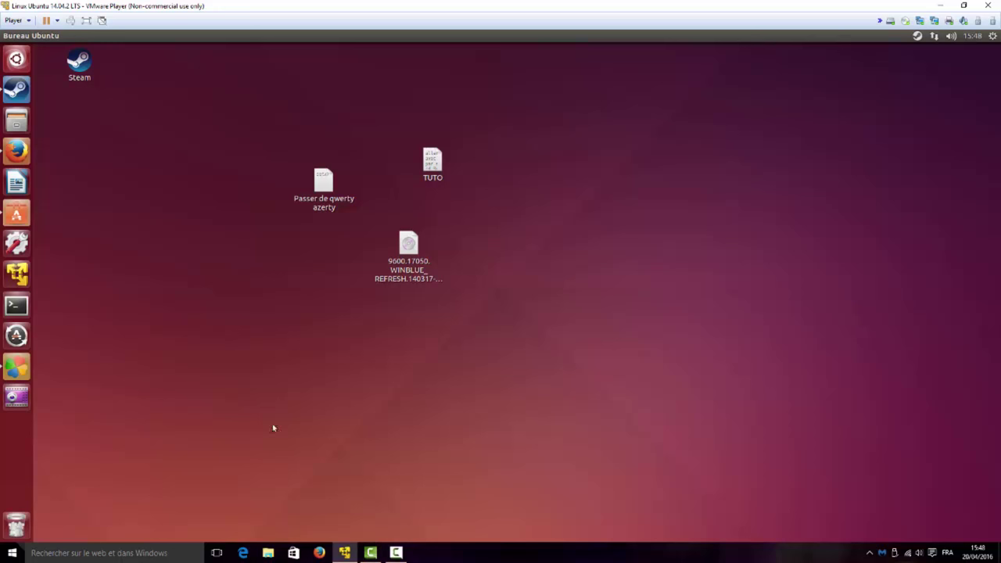
# Restore PlayOnLinux, open its installation menu, and browse the programs offered in the Jeux category.
pyautogui.click(16, 366)
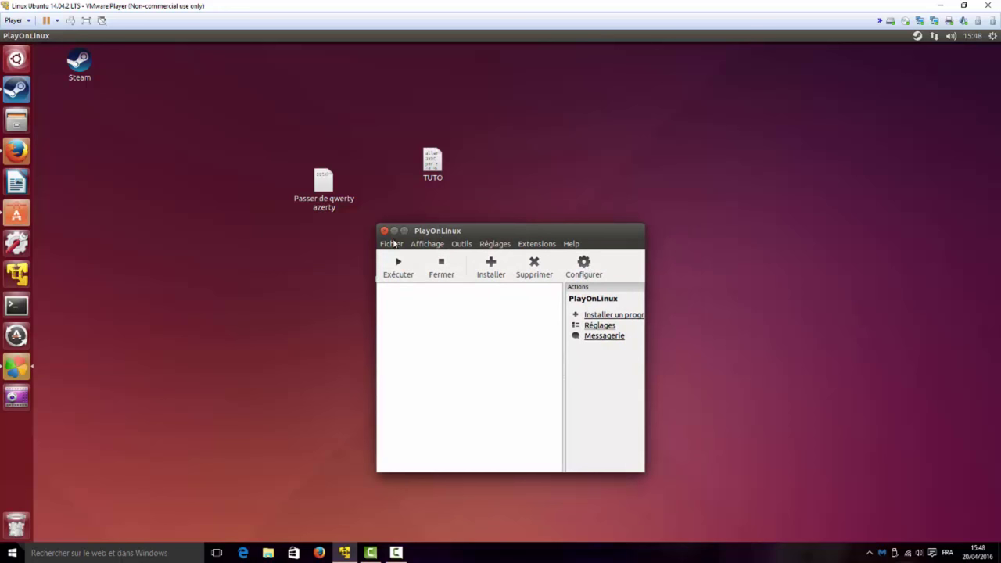
pyautogui.click(491, 265)
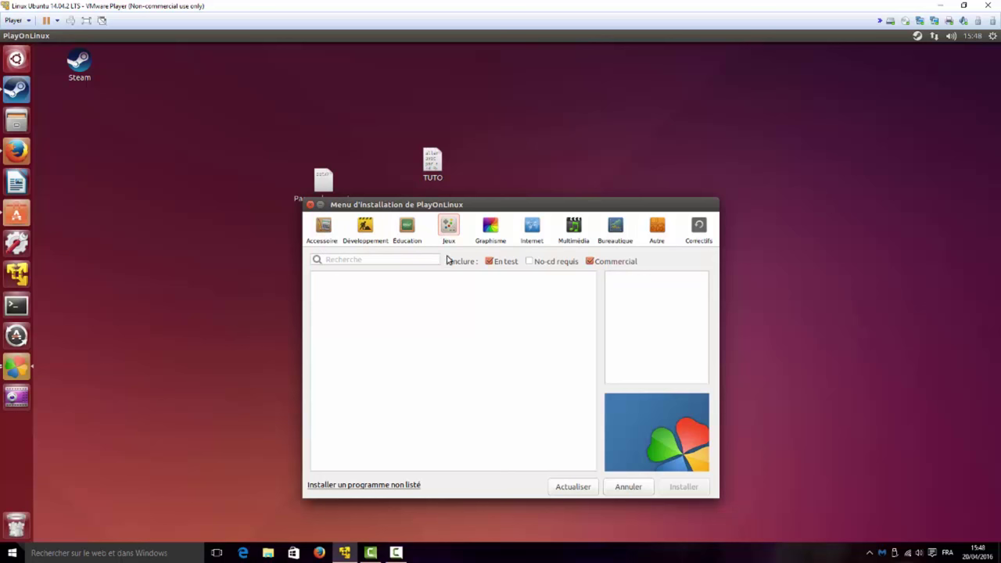
pyautogui.click(450, 229)
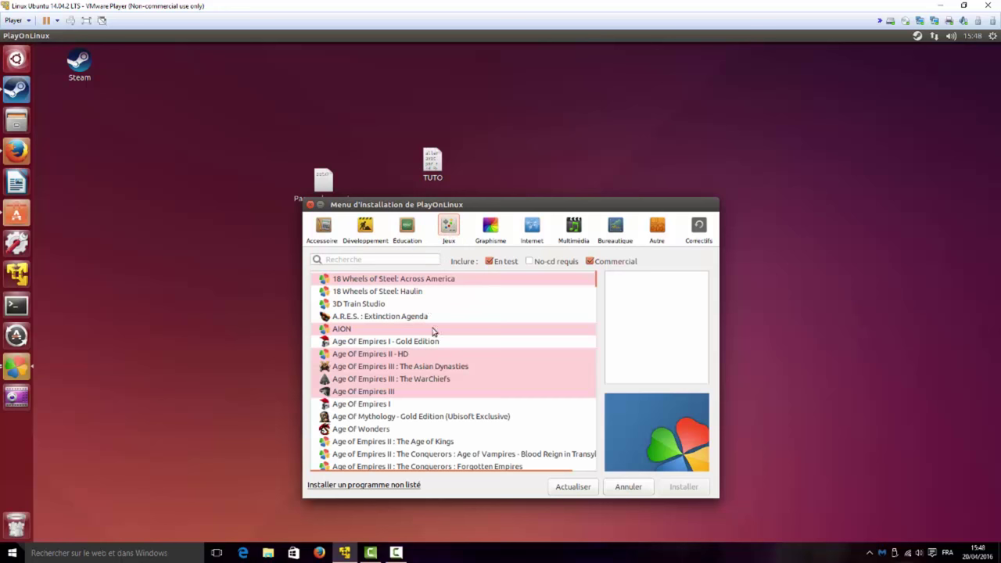
pyautogui.scroll(-15, 425, 314)
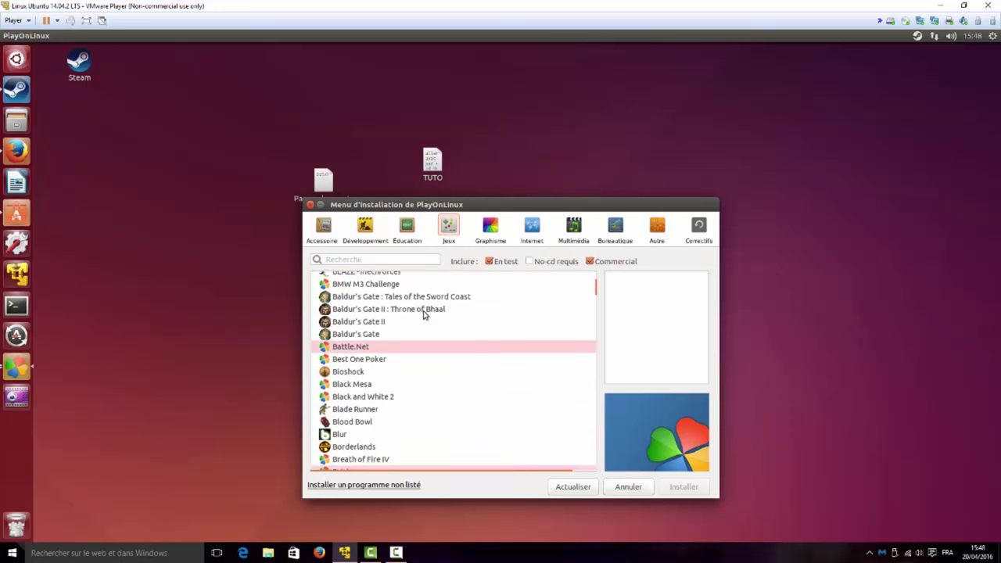
pyautogui.scroll(-4, 425, 313)
pyautogui.scroll(6, 424, 314)
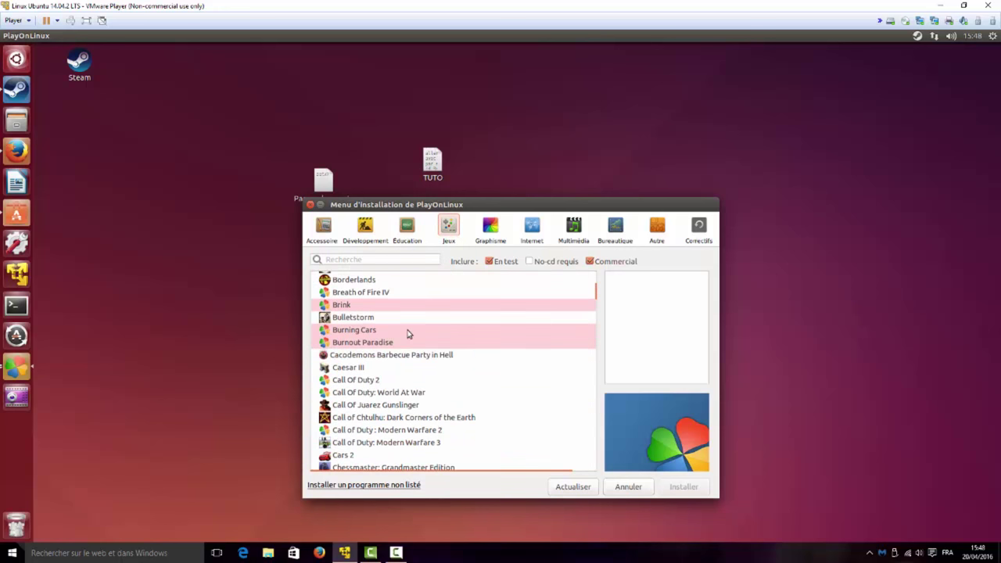
pyautogui.scroll(-3, 407, 333)
pyautogui.scroll(-1, 406, 328)
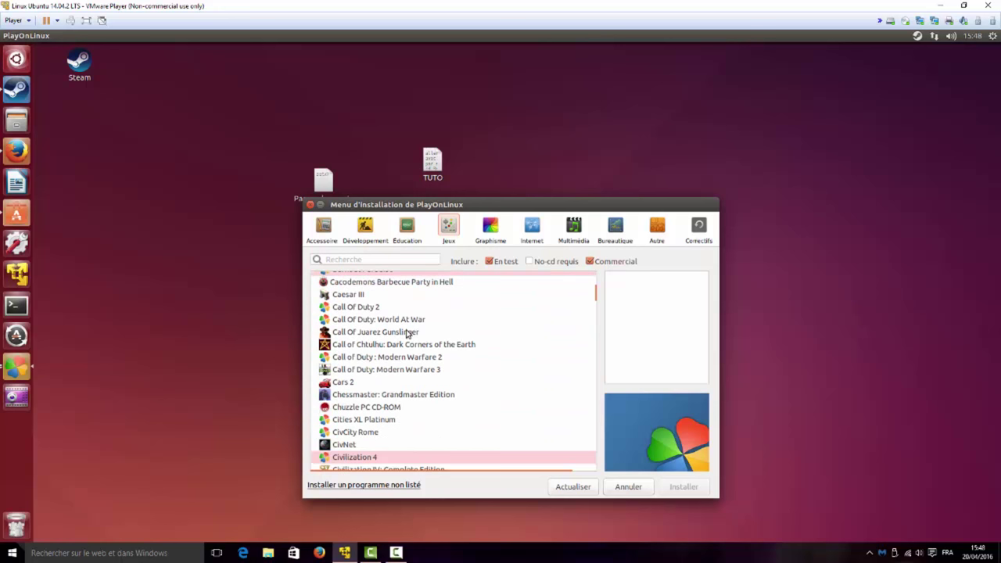
pyautogui.scroll(-10, 405, 333)
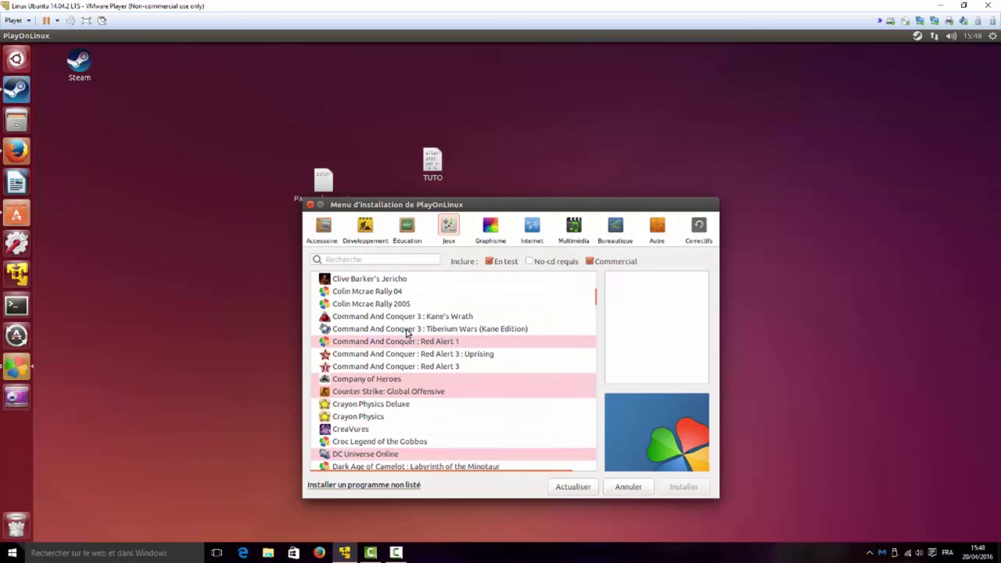
# Choose Deadpool The Game from the games list, accept the installation notice, and start its installation wizard.
pyautogui.scroll(-3, 406, 333)
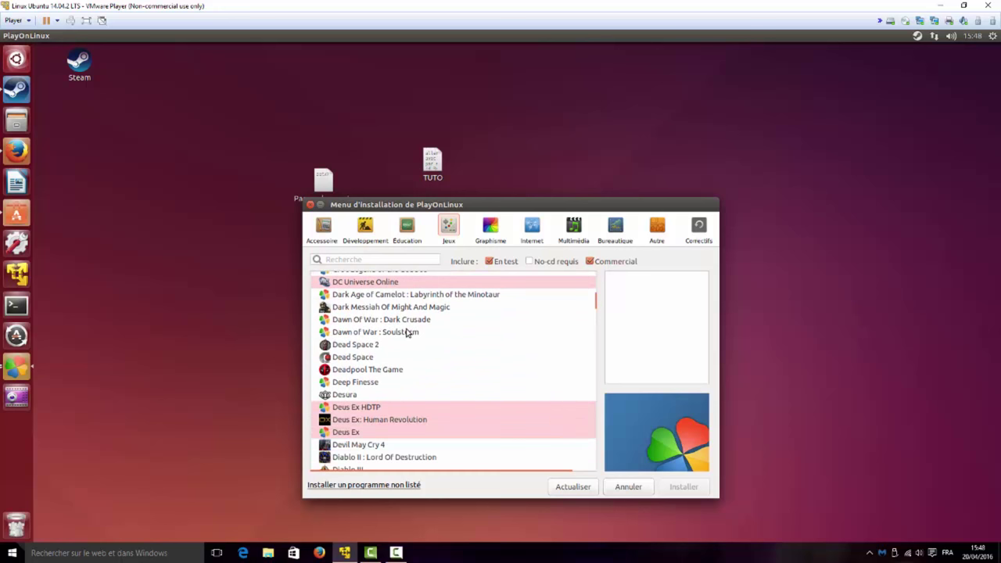
pyautogui.click(390, 370)
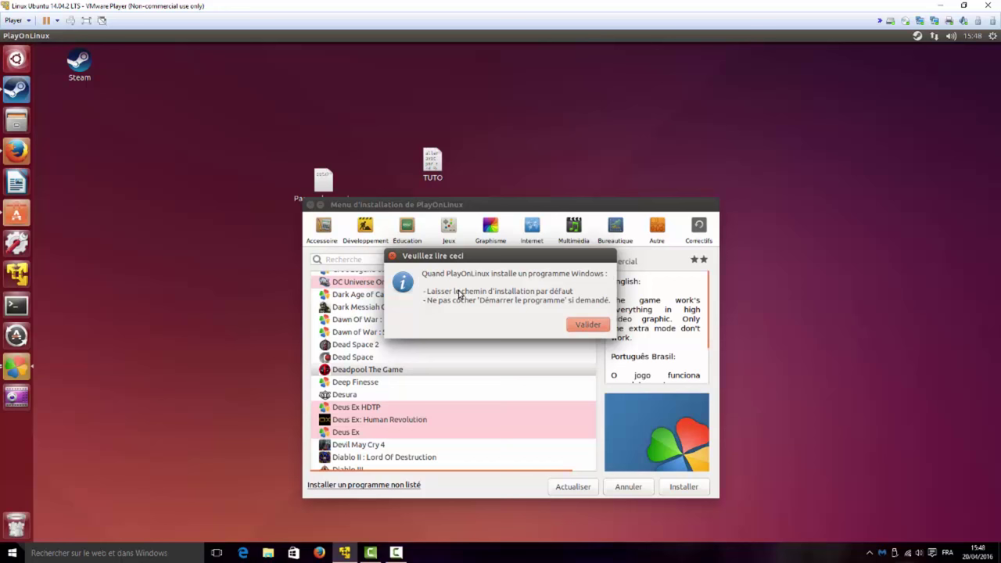
pyautogui.click(586, 323)
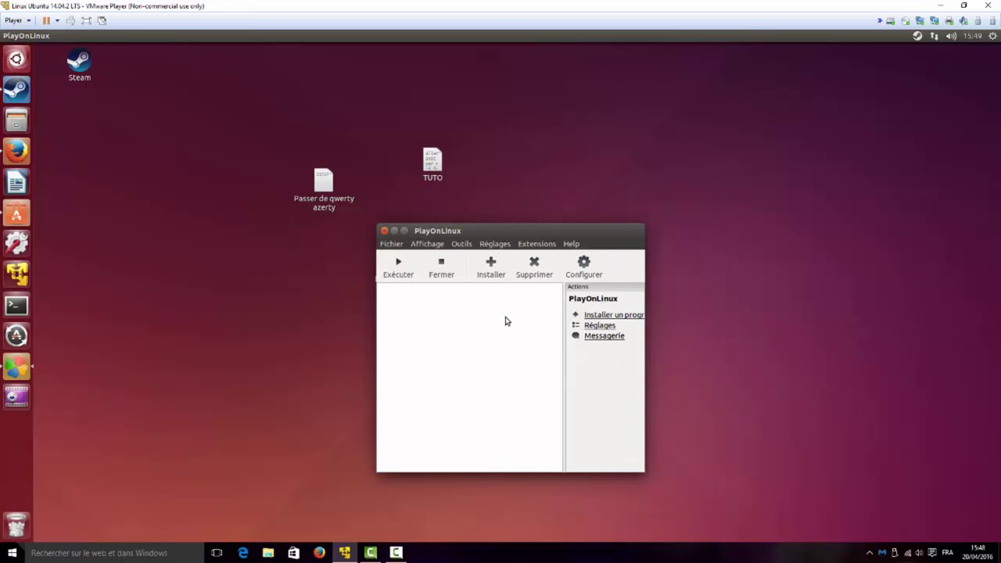
pyautogui.click(489, 261)
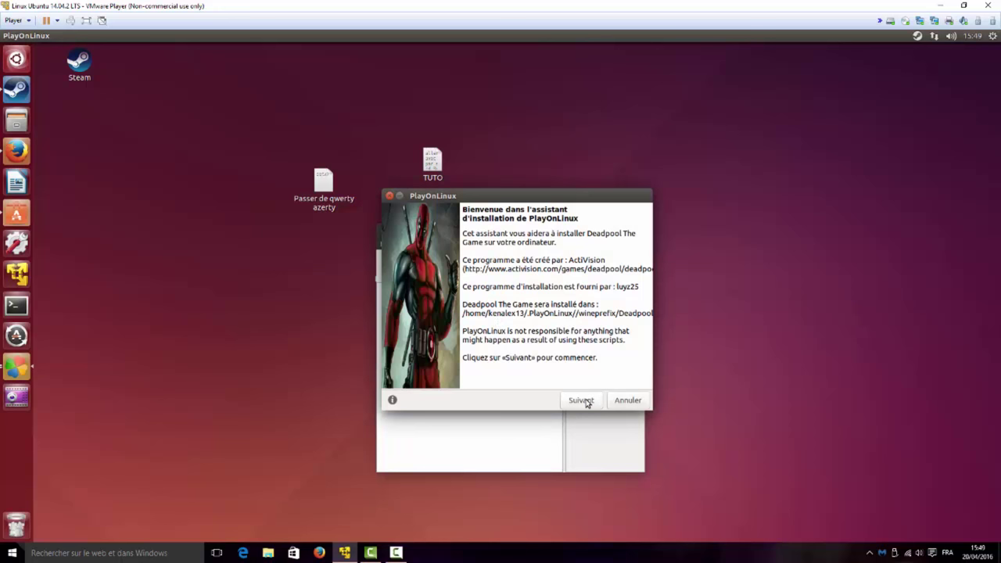
pyautogui.click(581, 400)
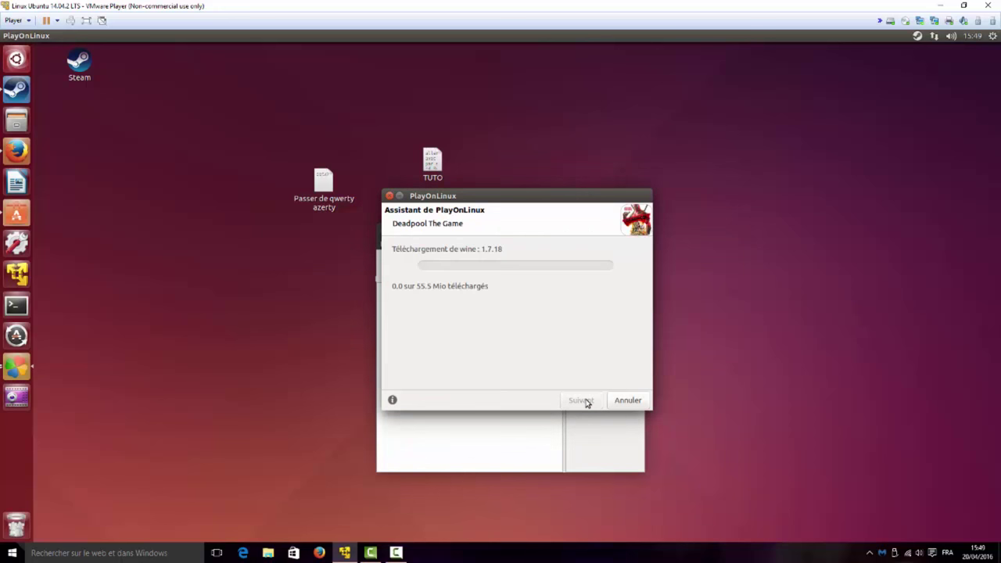
# Move the Deadpool installation wizard aside, reopen the installation menu, and browse the games offered in the Jeux category.
pyautogui.moveTo(471, 203); pyautogui.dragTo(526, 381)
pyautogui.click(491, 273)
pyautogui.click(448, 229)
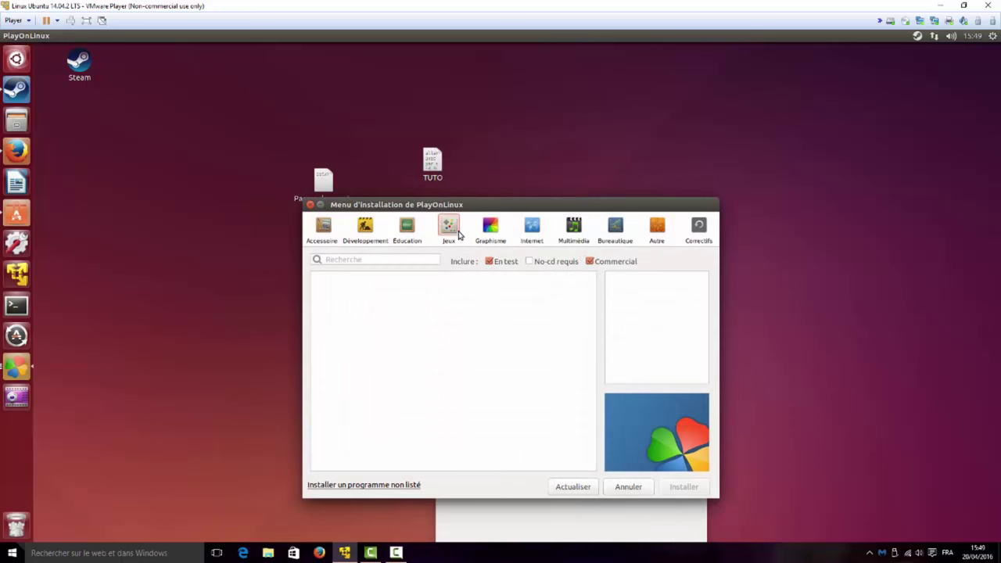
pyautogui.scroll(-15, 412, 344)
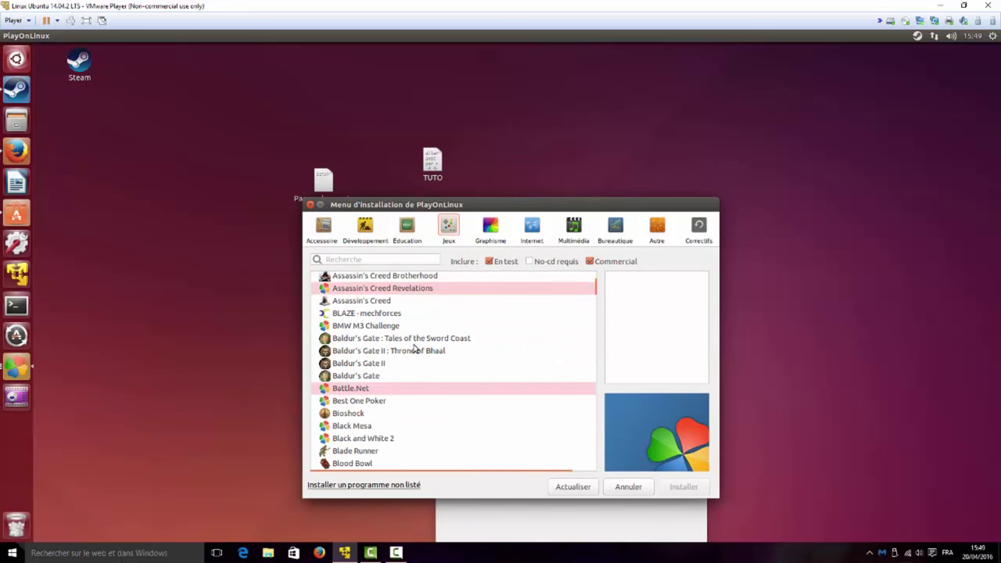
pyautogui.moveTo(598, 290); pyautogui.dragTo(587, 422)
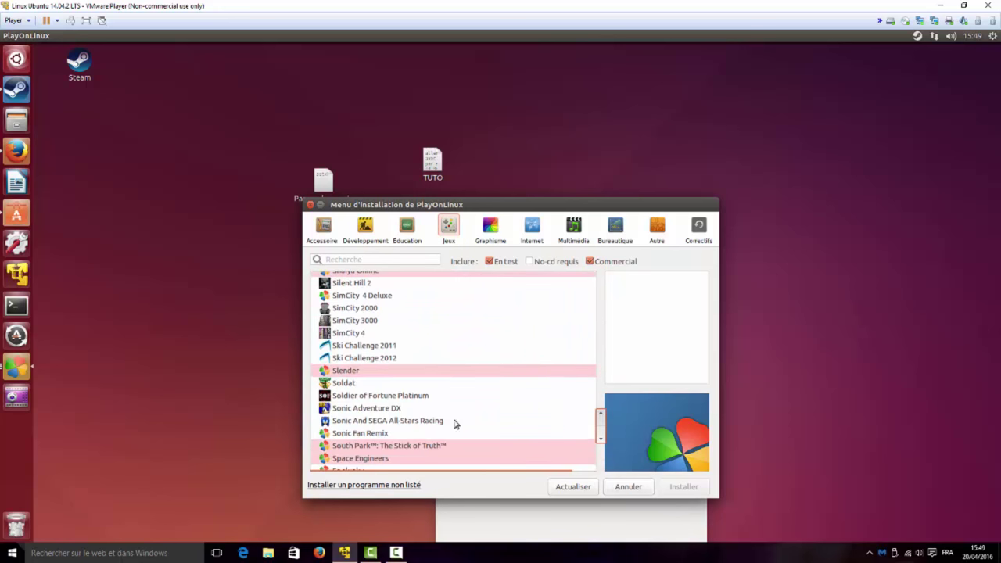
pyautogui.scroll(4, 445, 407)
pyautogui.scroll(15, 439, 396)
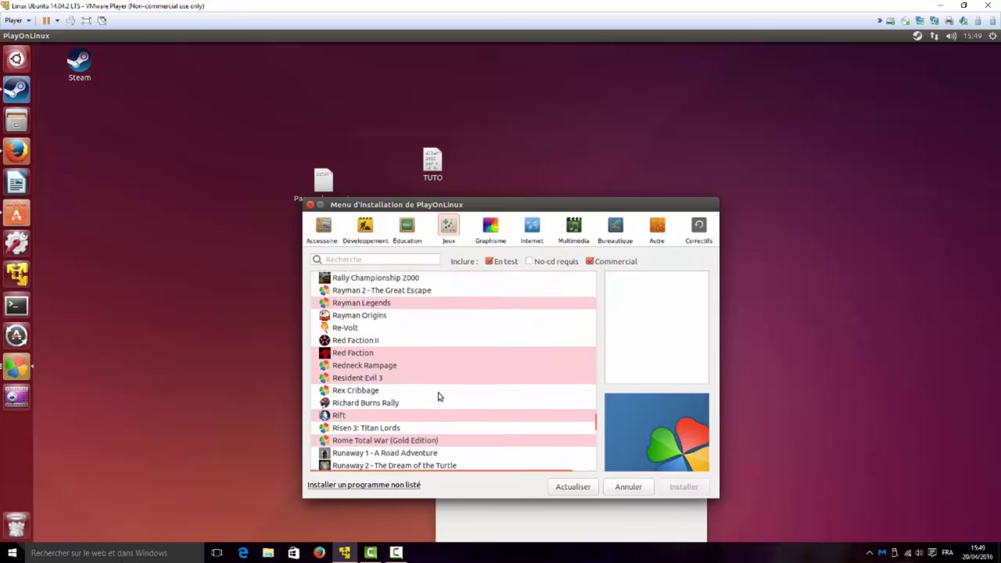
pyautogui.scroll(15, 438, 396)
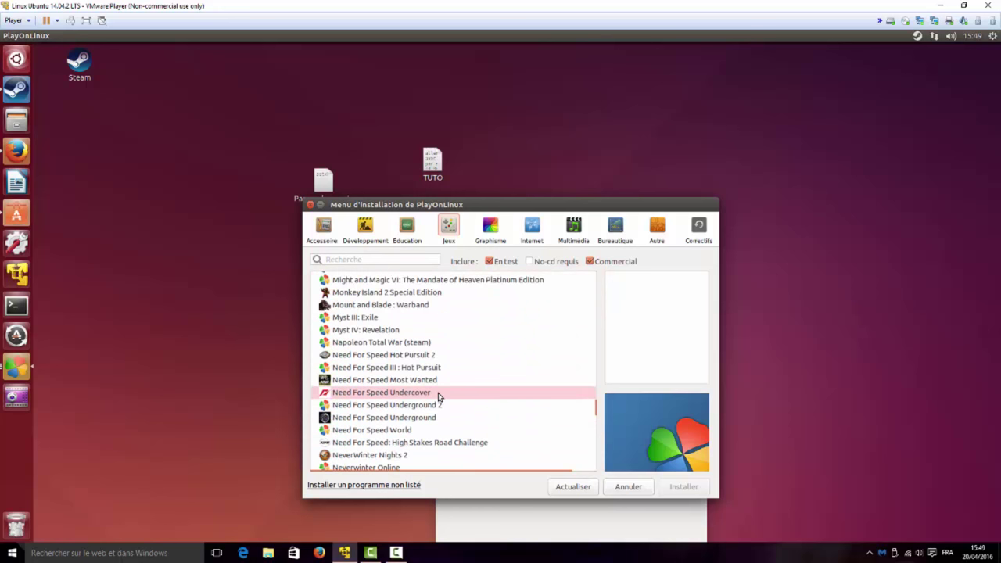
pyautogui.scroll(-3, 439, 397)
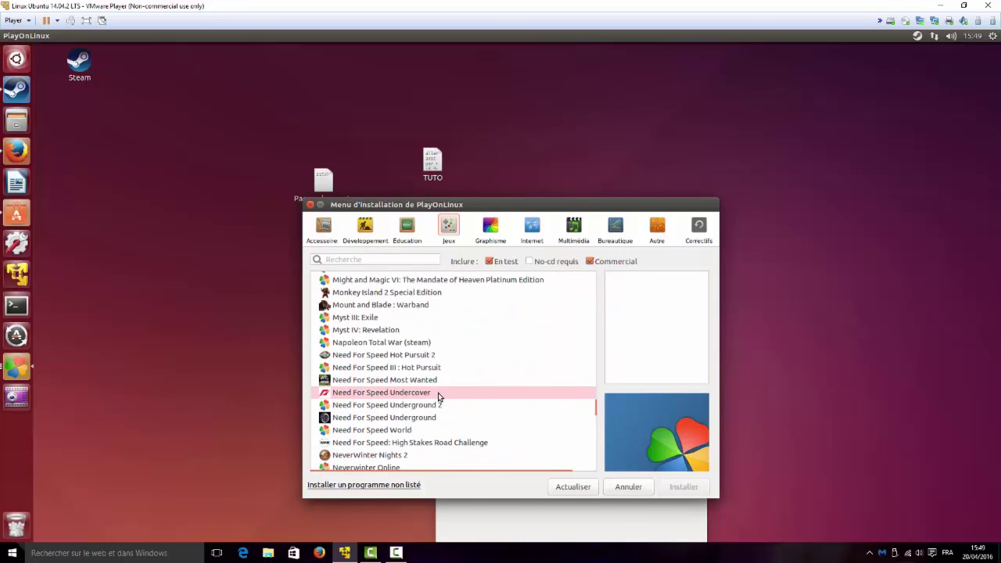
# Search the installation menu for "fifa", "cod" and "call", and close the installation menu and PlayOnLinux.
pyautogui.click(416, 264)
pyautogui.write('fifa')
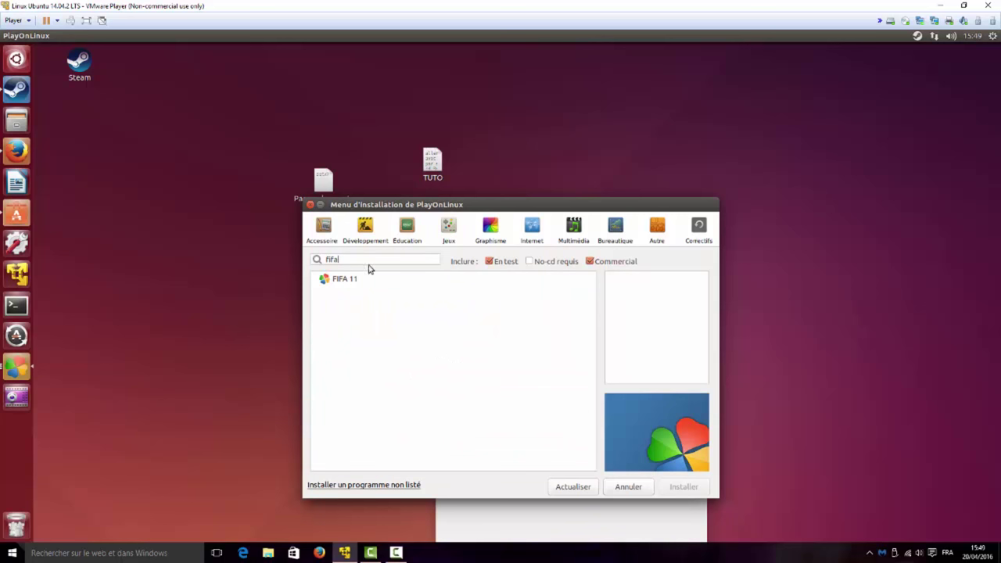
pyautogui.click(317, 261)
pyautogui.write('cod')
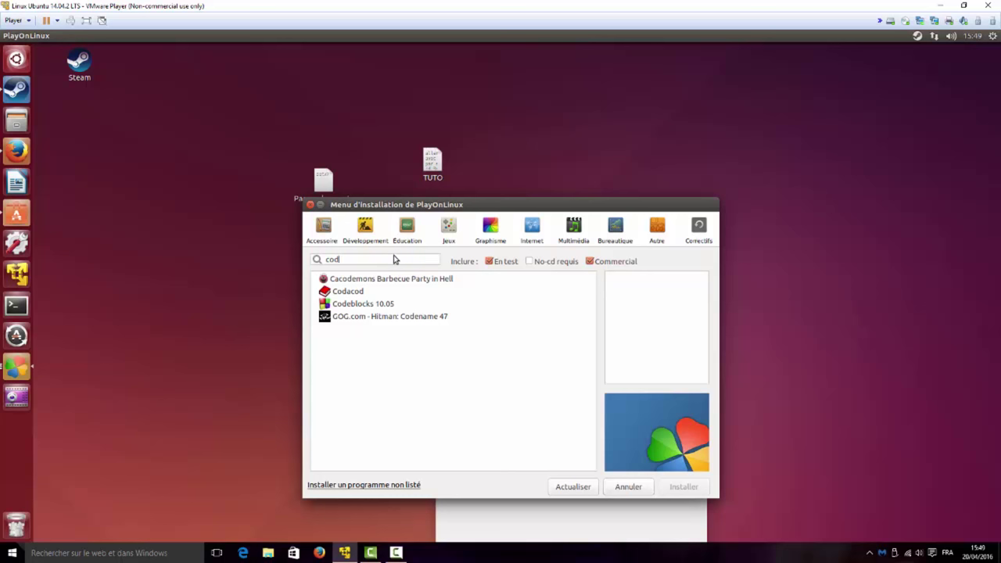
pyautogui.hotkey('ctrl', 'a')
pyautogui.write('d')
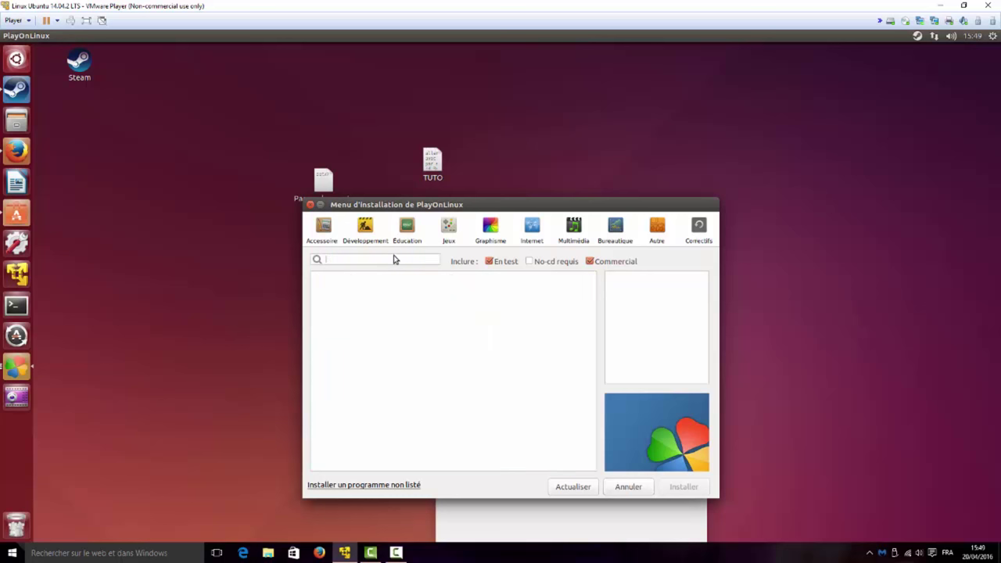
pyautogui.write('ll')
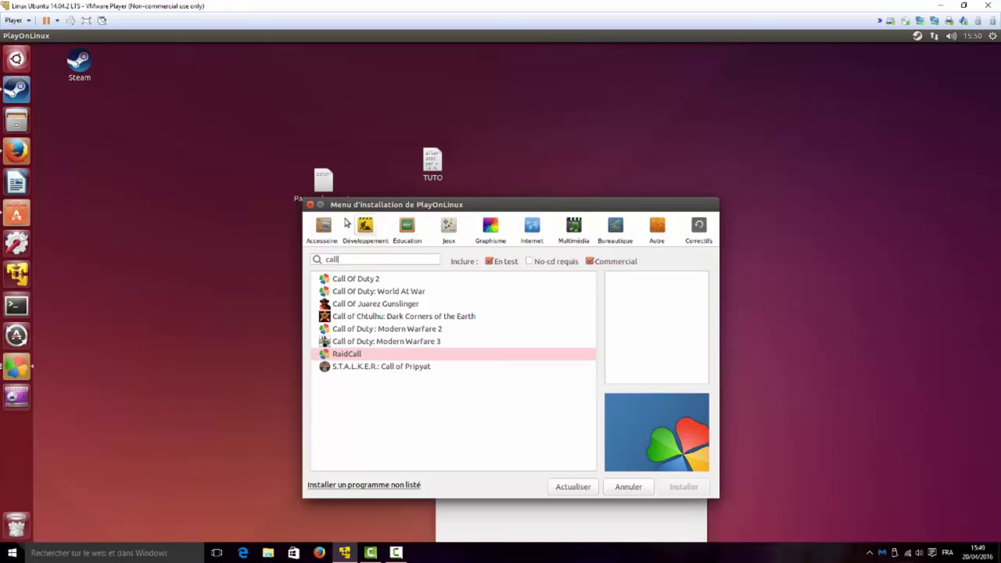
pyautogui.click(311, 204)
pyautogui.click(383, 231)
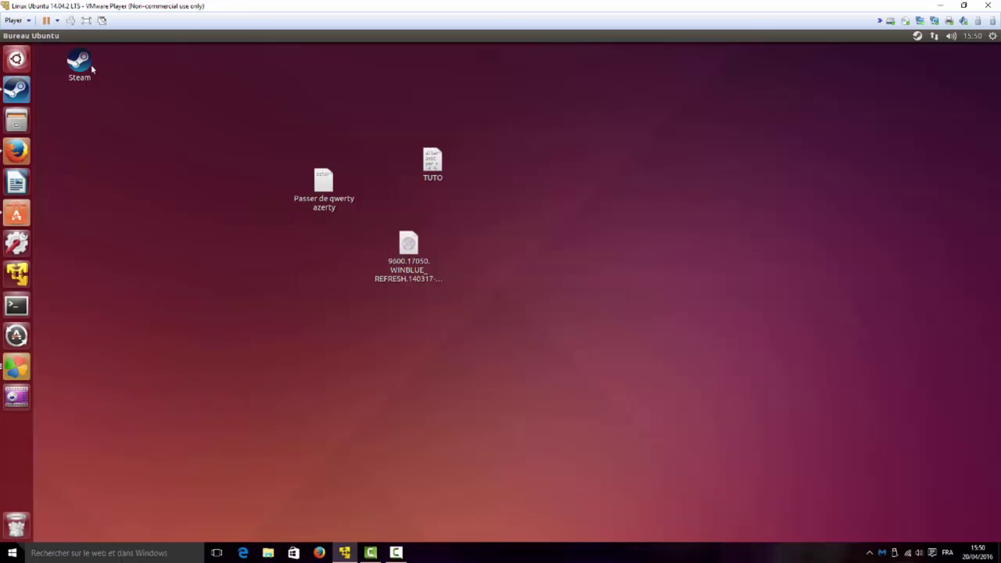
# Switch to Steam, reposition its window, and look through the profile page and the Subnautica community page.
pyautogui.click(26, 93)
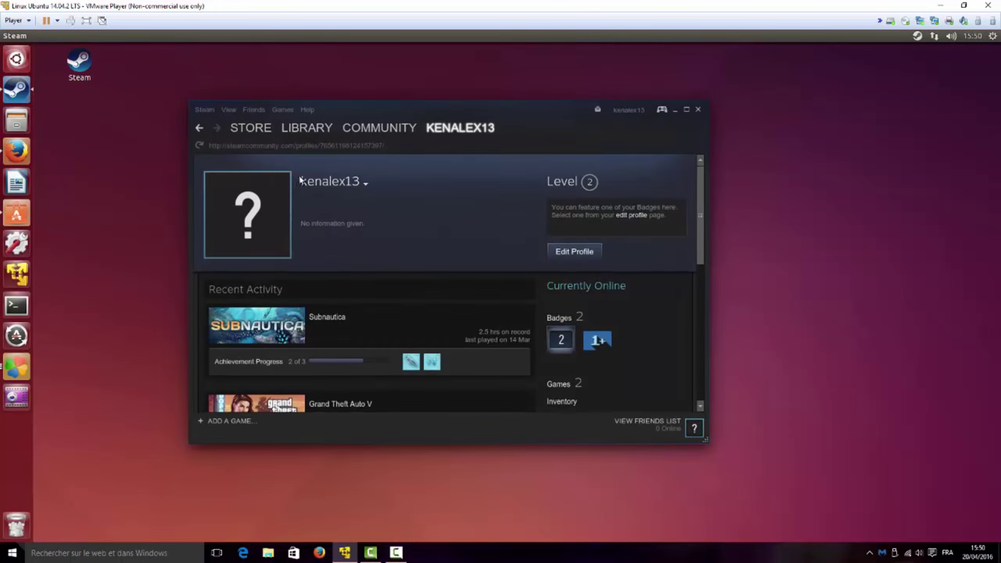
pyautogui.moveTo(320, 111); pyautogui.dragTo(388, 148)
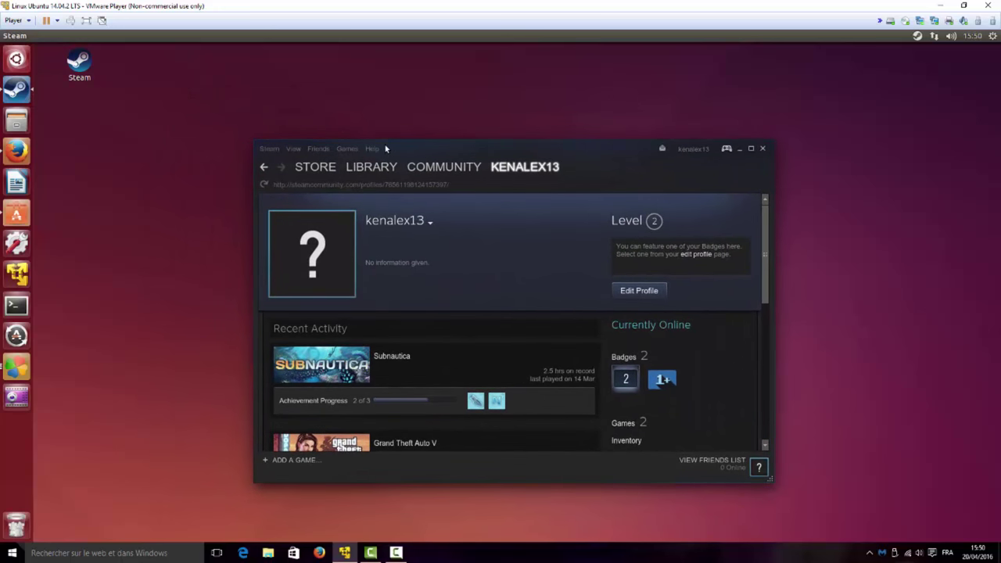
pyautogui.scroll(-5, 500, 242)
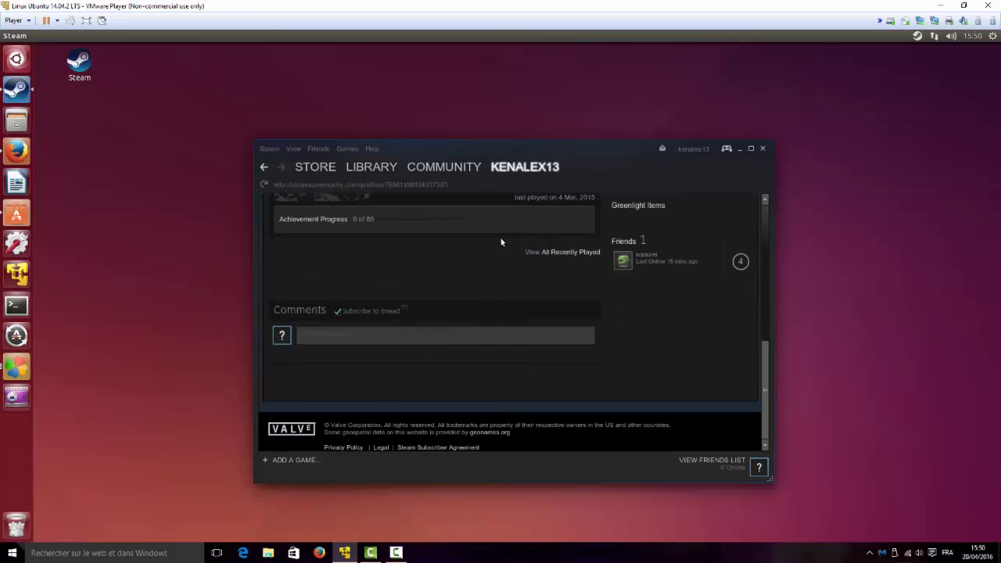
pyautogui.scroll(5, 491, 237)
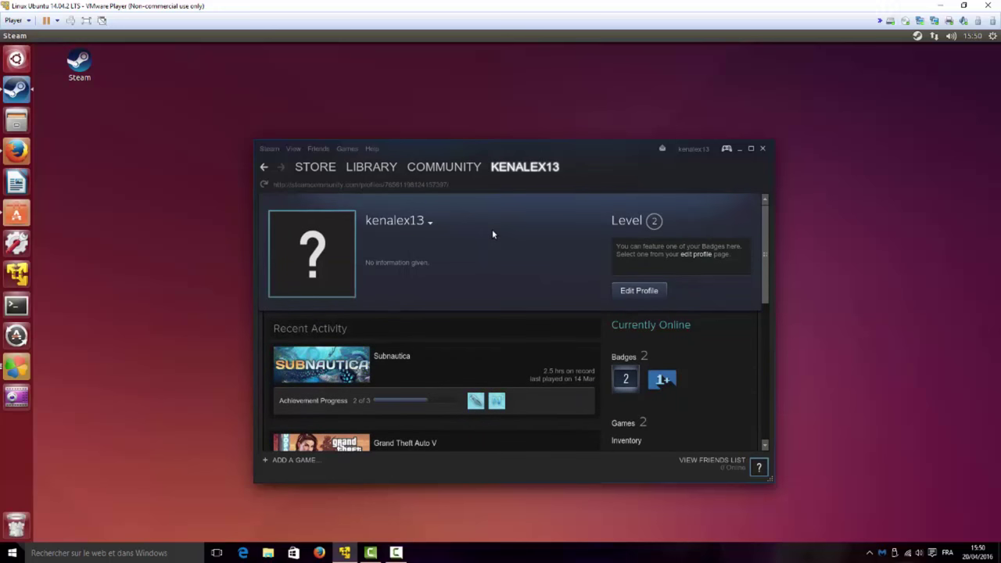
pyautogui.moveTo(311, 171)
pyautogui.scroll(-5, 509, 288)
pyautogui.scroll(3, 506, 290)
pyautogui.scroll(2, 506, 291)
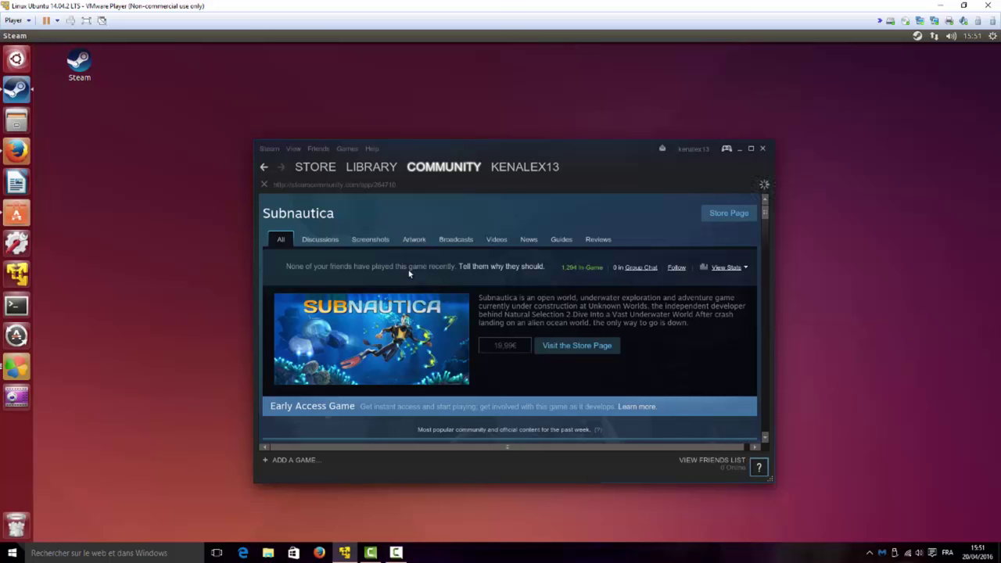
# Request the Steam store page, maximise the Steam window, and close it to return to the desktop.
pyautogui.click(324, 169)
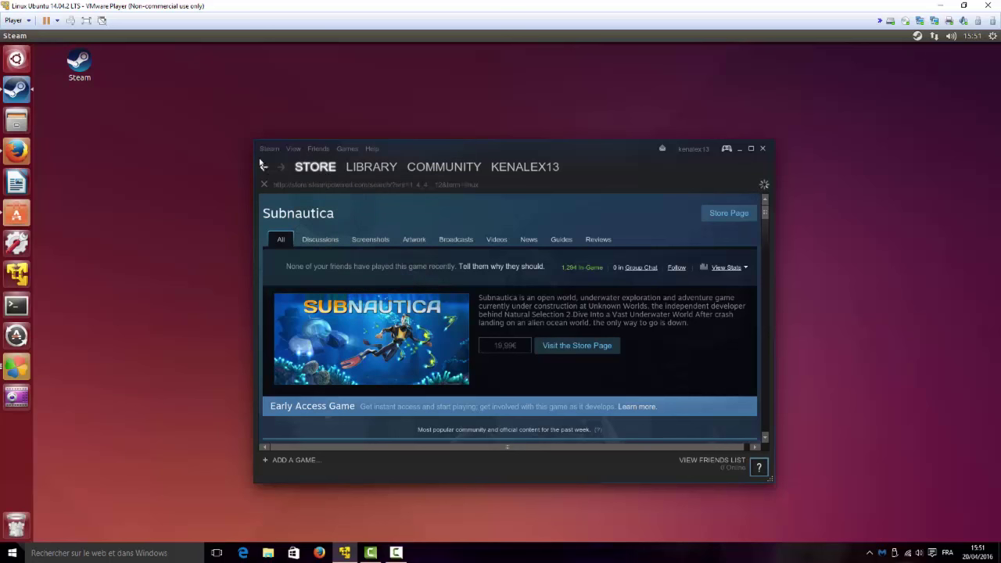
pyautogui.click(751, 148)
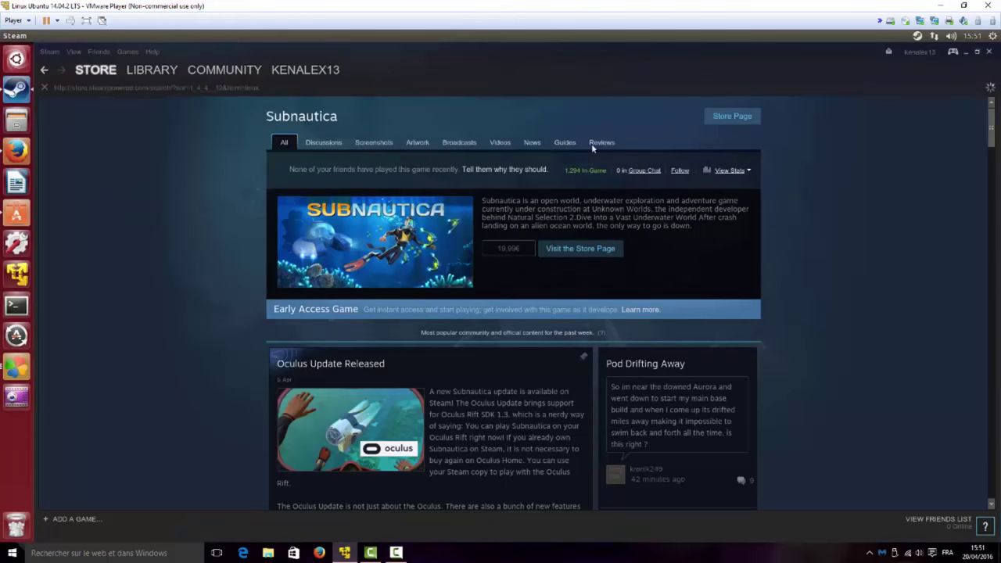
pyautogui.click(989, 53)
pyautogui.click(397, 553)
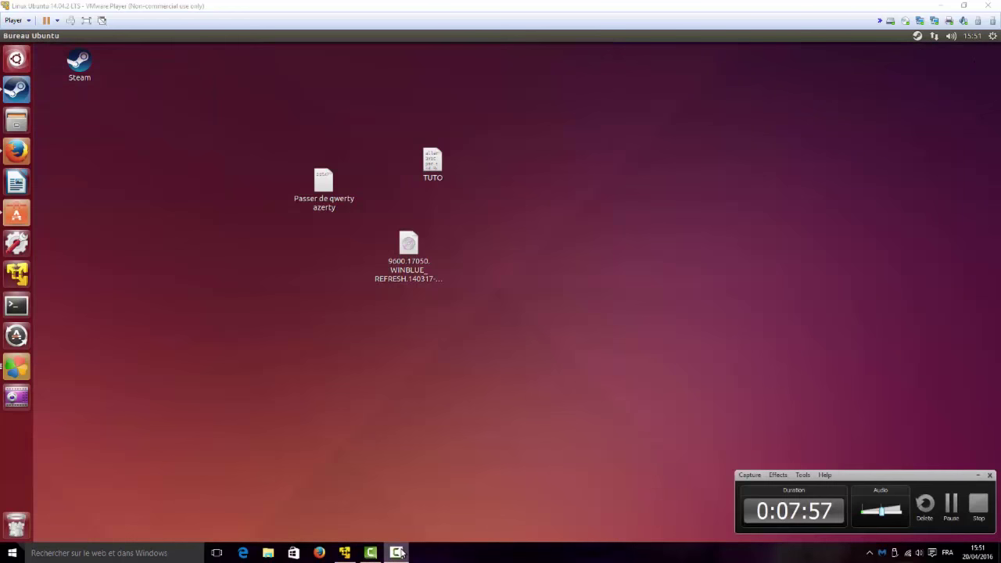